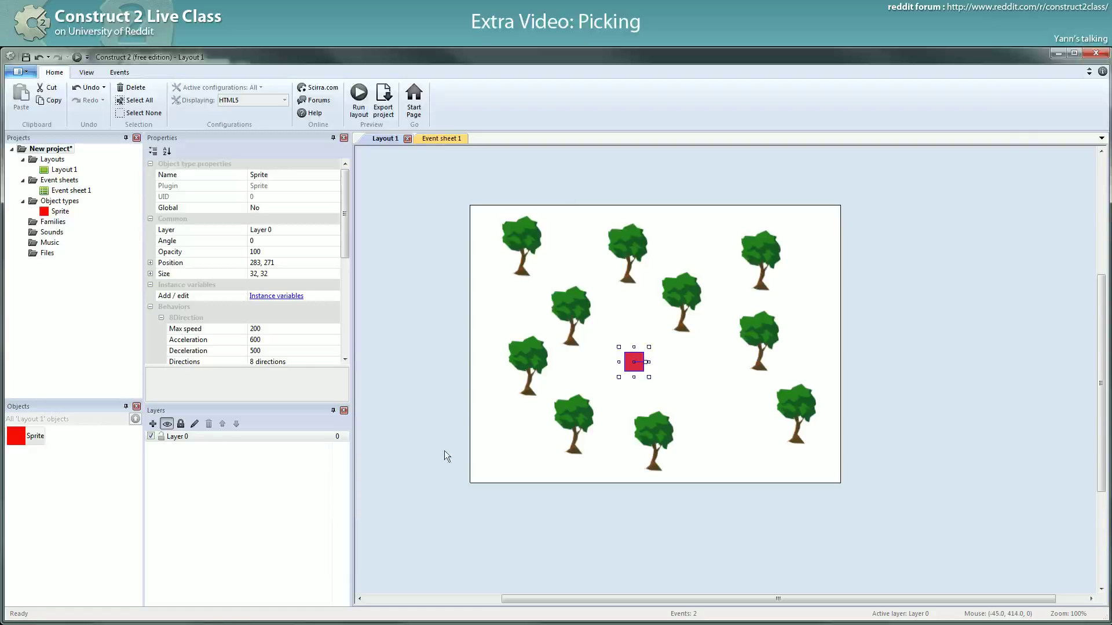
Step: Select several trees on Layout 1 to check their properties
left_click(581, 305)
left_click(630, 236)
left_click(669, 293)
left_click(571, 293)
left_click(515, 231)
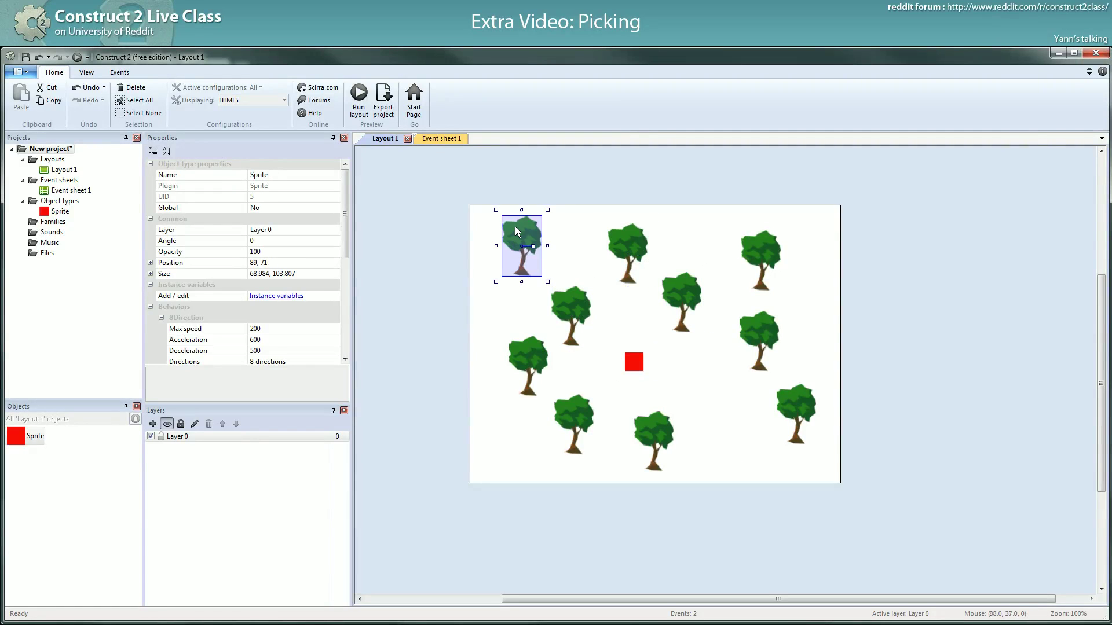
left_click(390, 231)
Step: Inspect the remaining right-side and bottom trees, then switch to Event sheet 1
left_click(642, 277)
left_click(656, 298)
left_click(678, 304)
left_click(759, 356)
left_click(784, 413)
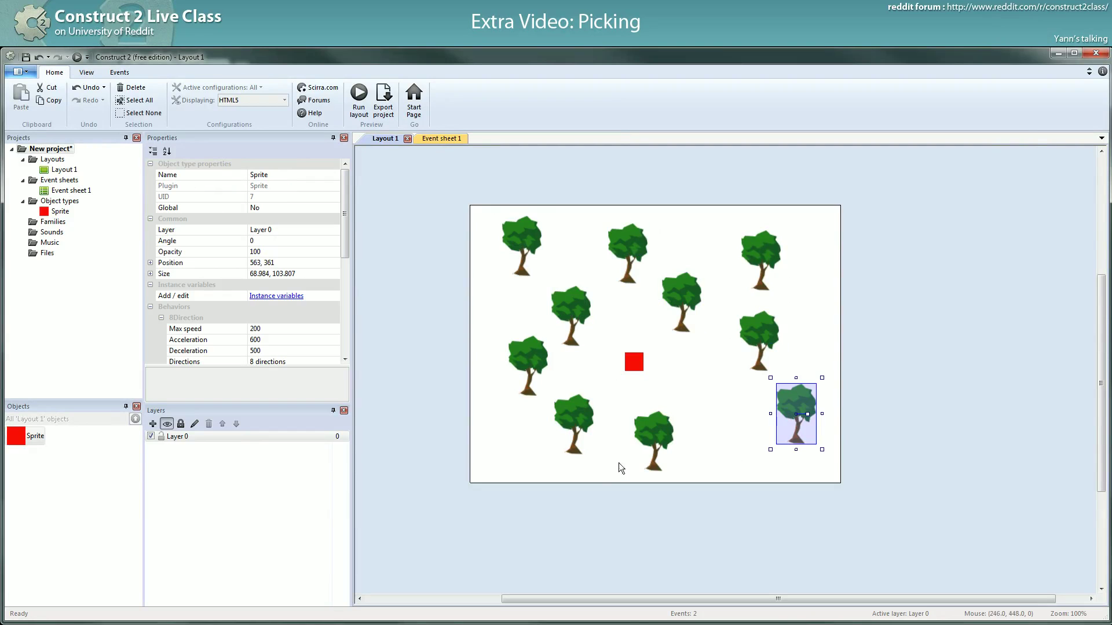
left_click(649, 435)
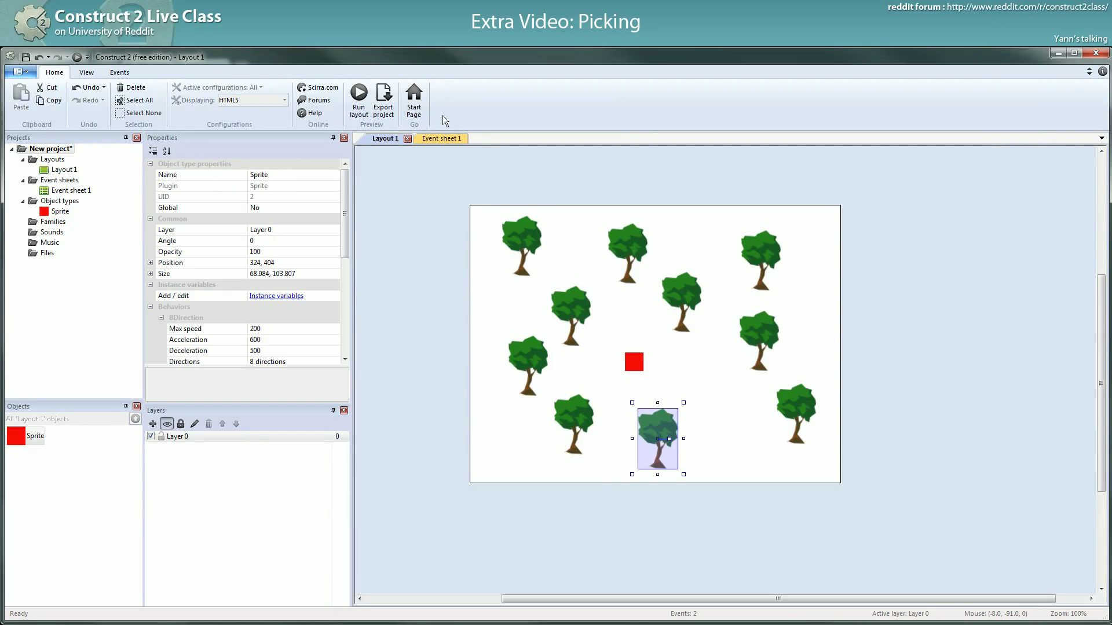
left_click(437, 139)
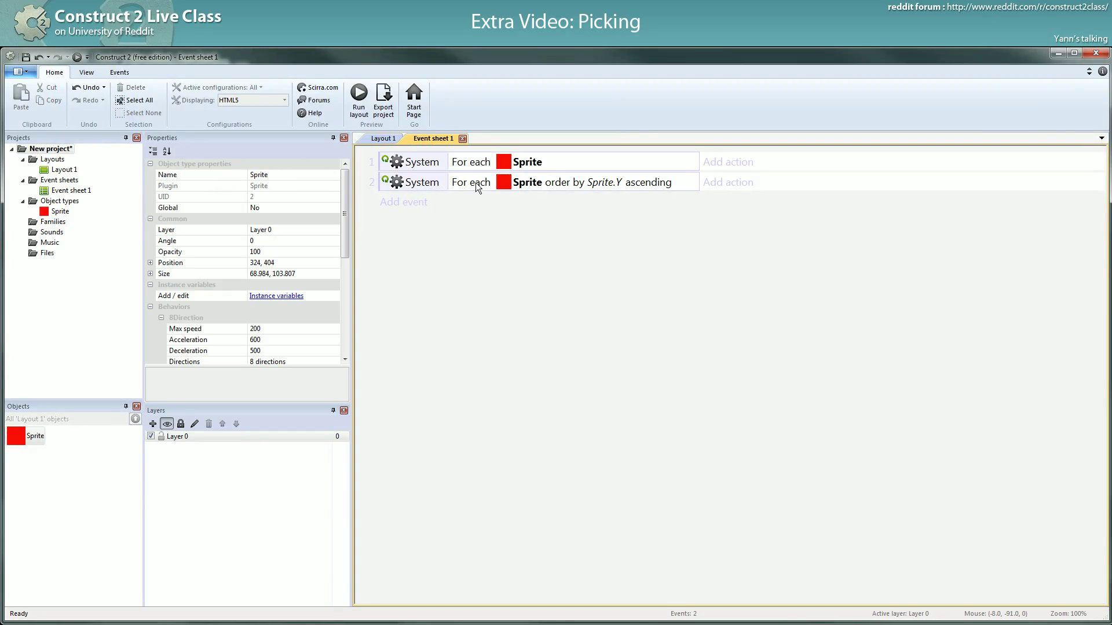
double_click(568, 183)
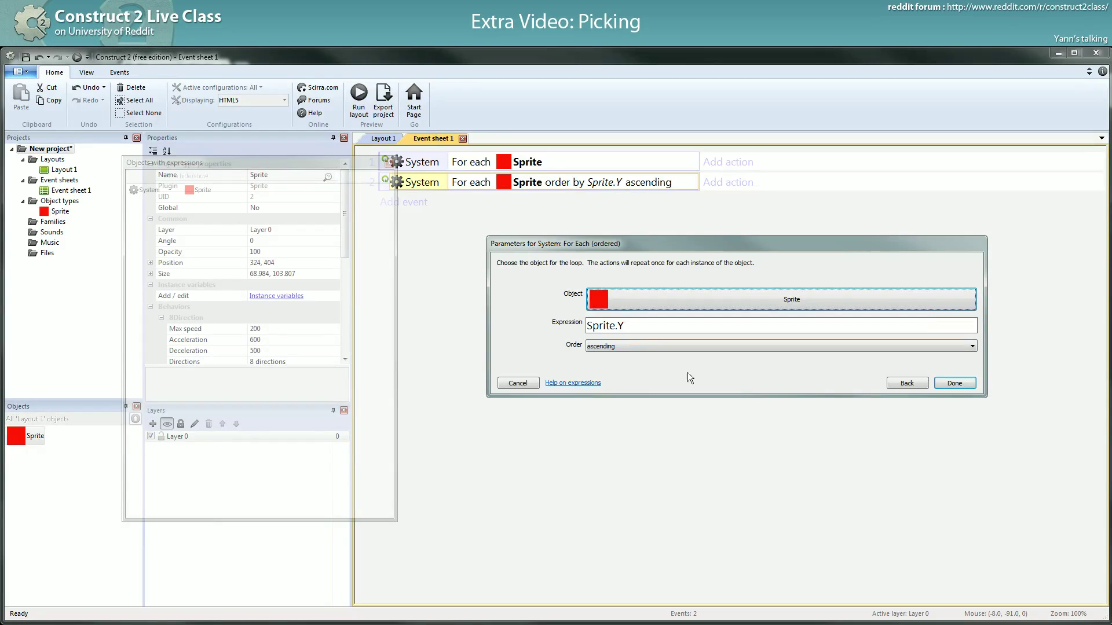
left_click_drag(659, 326, 533, 326)
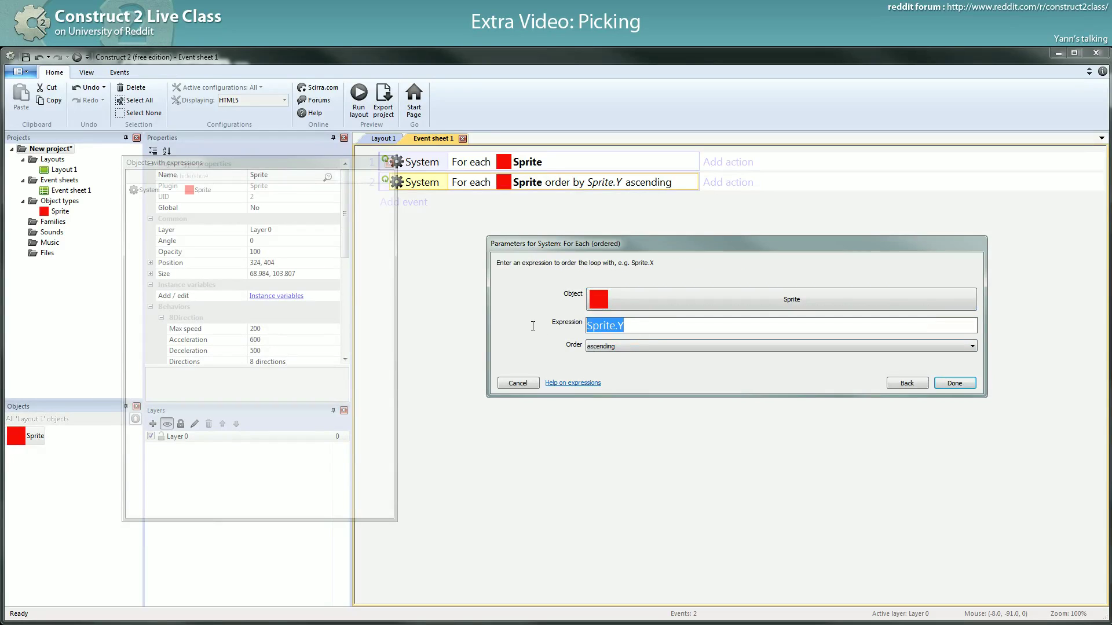
left_click(632, 326)
left_click_drag(641, 325, 491, 325)
left_click(605, 326)
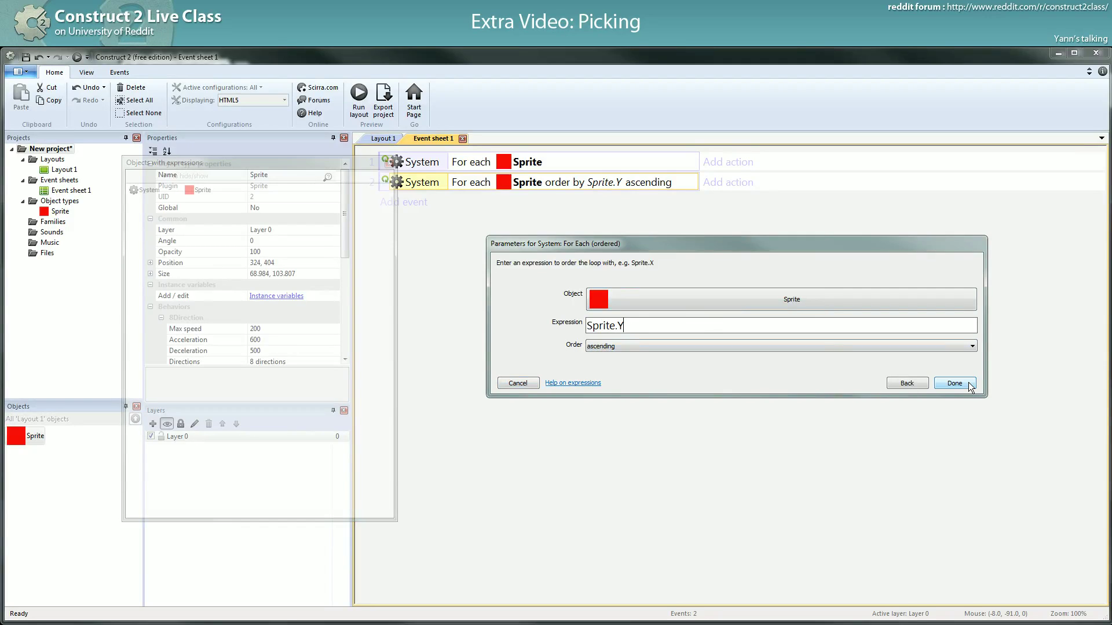
double_click(676, 328)
left_click(676, 329)
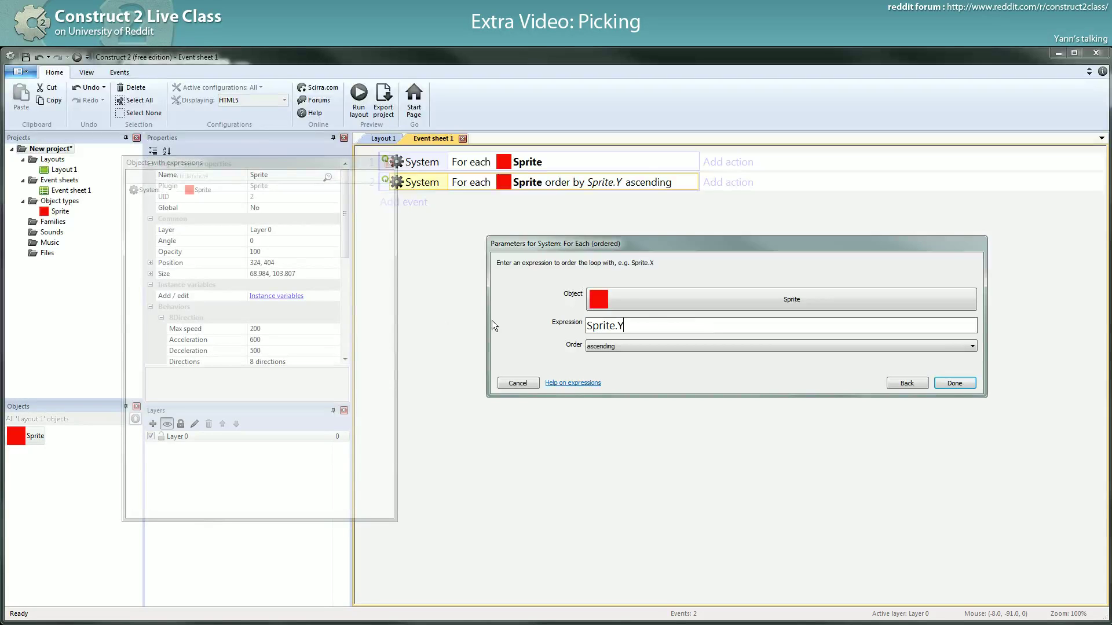
left_click(953, 383)
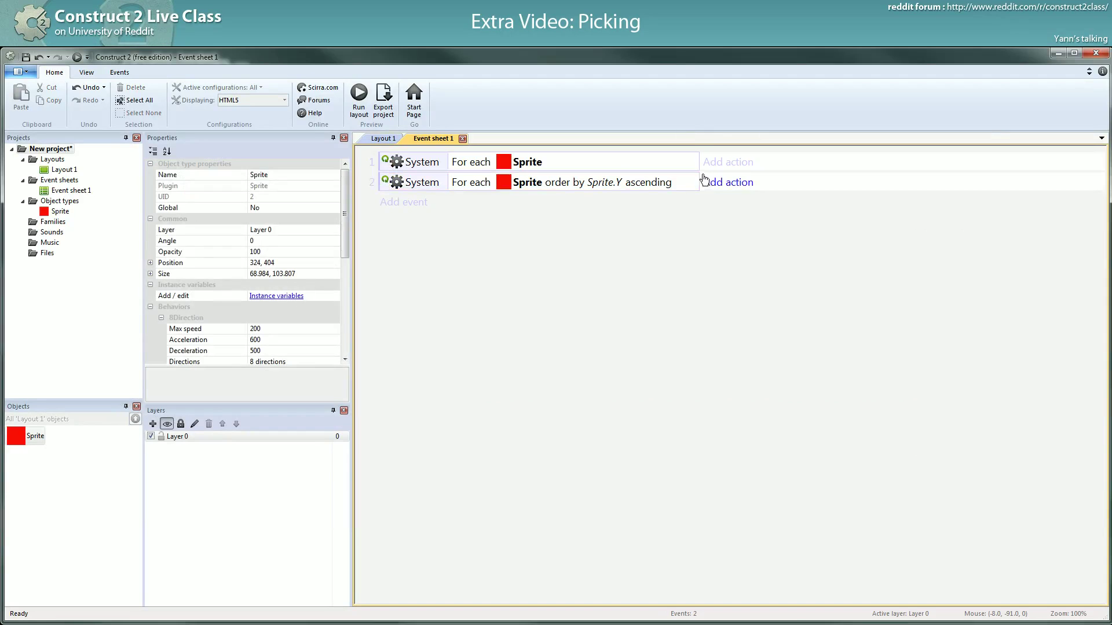
Step: Delete the unordered For each Sprite event
left_click_drag(698, 179, 694, 179)
left_click(405, 161)
key("Delete")
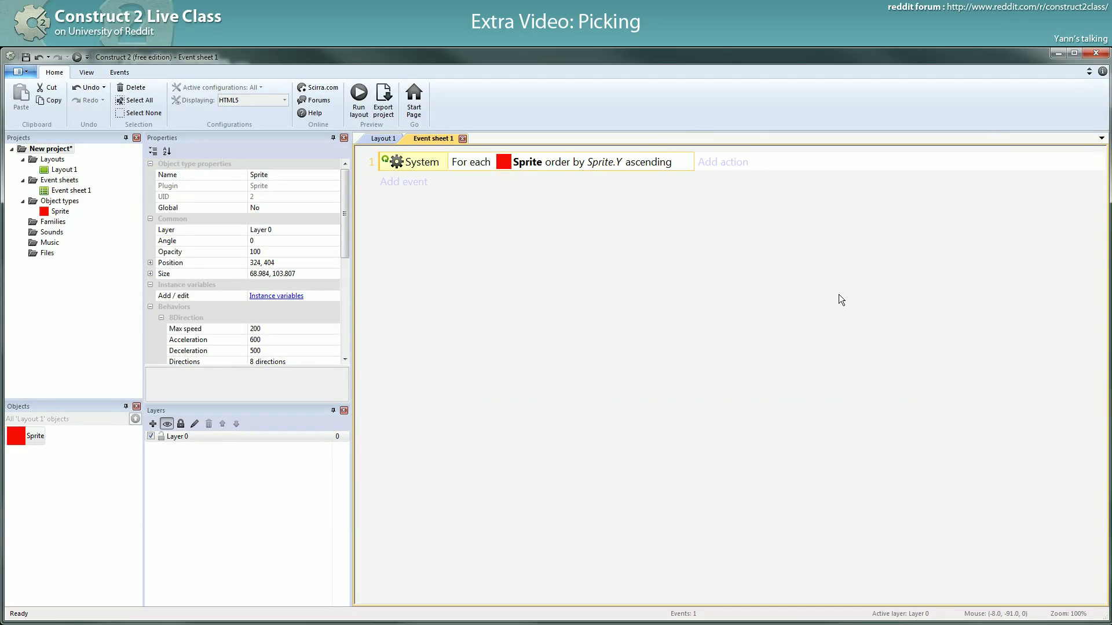
Step: Add a Sprite 'Move to bottom of layer' action to the Y-ordered For each event
left_click(718, 162)
double_click(482, 179)
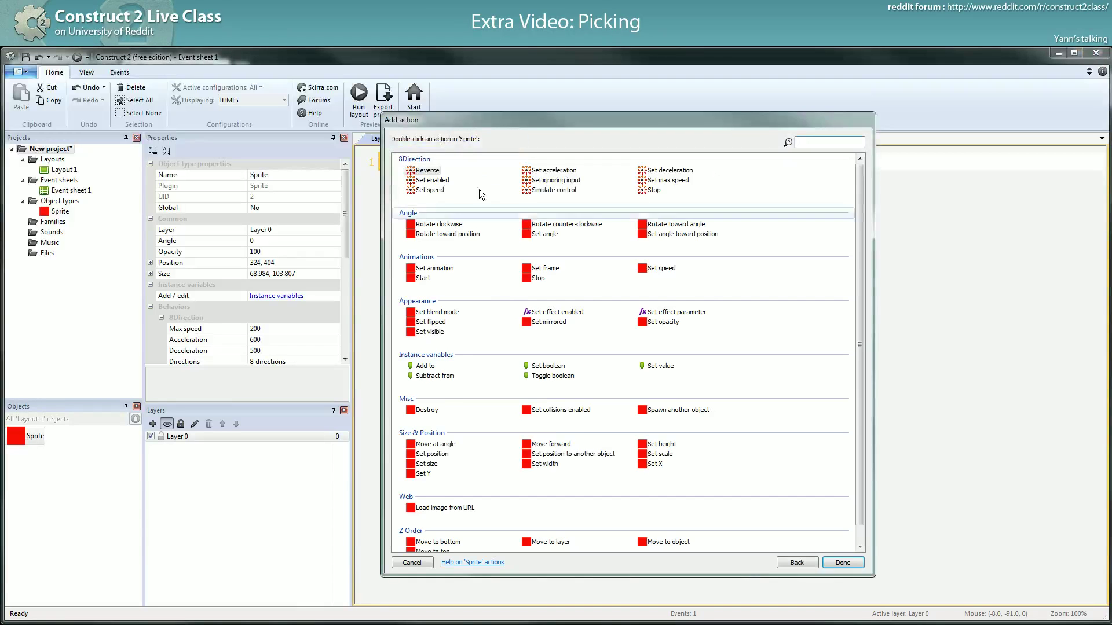
scroll(670, 508, "down", 1)
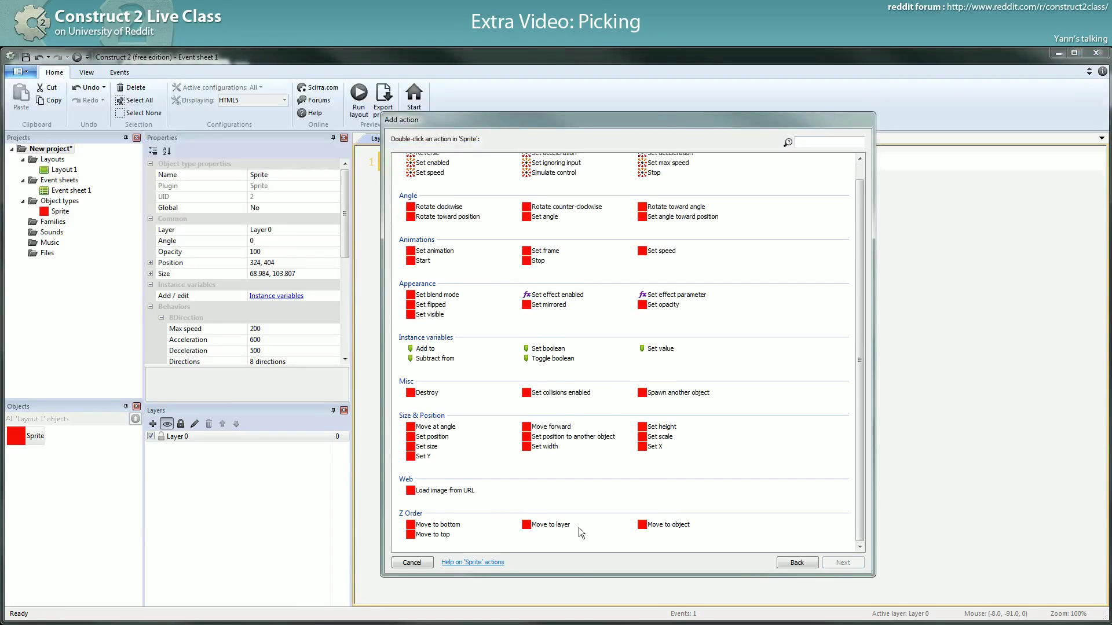
double_click(439, 525)
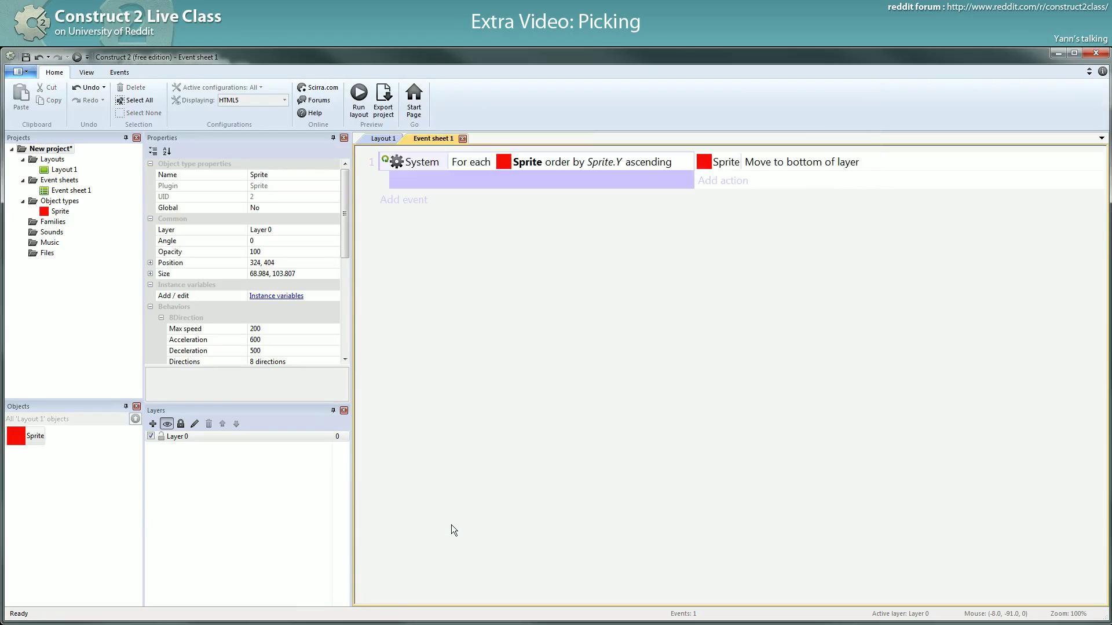
Step: Disable the ordered For each event and run the layout preview
right_click(386, 166)
left_click(433, 228)
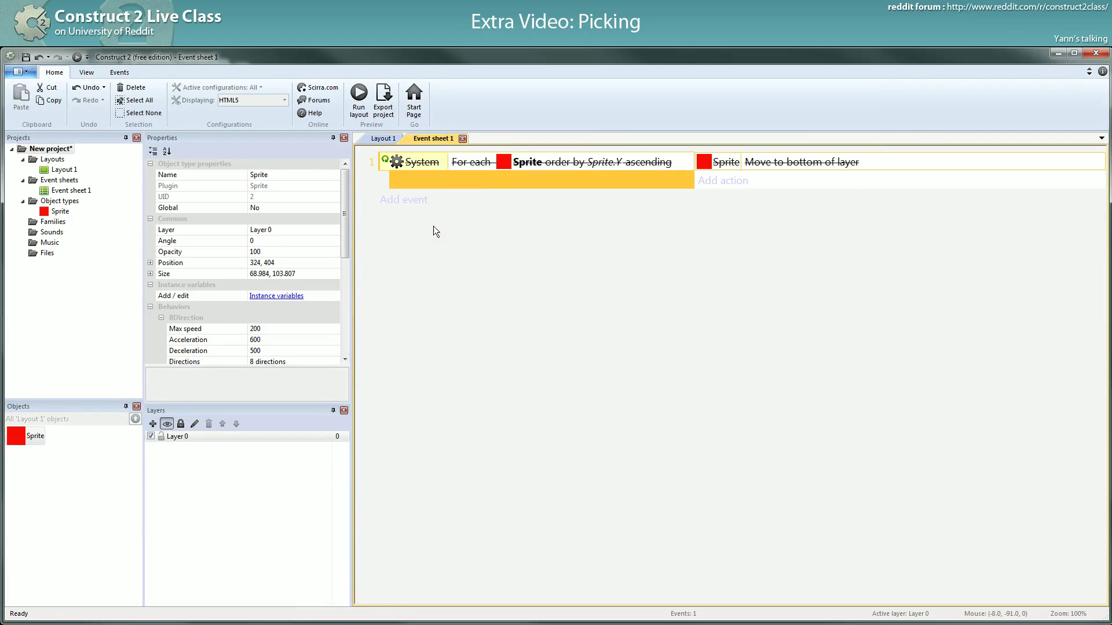
left_click(77, 56)
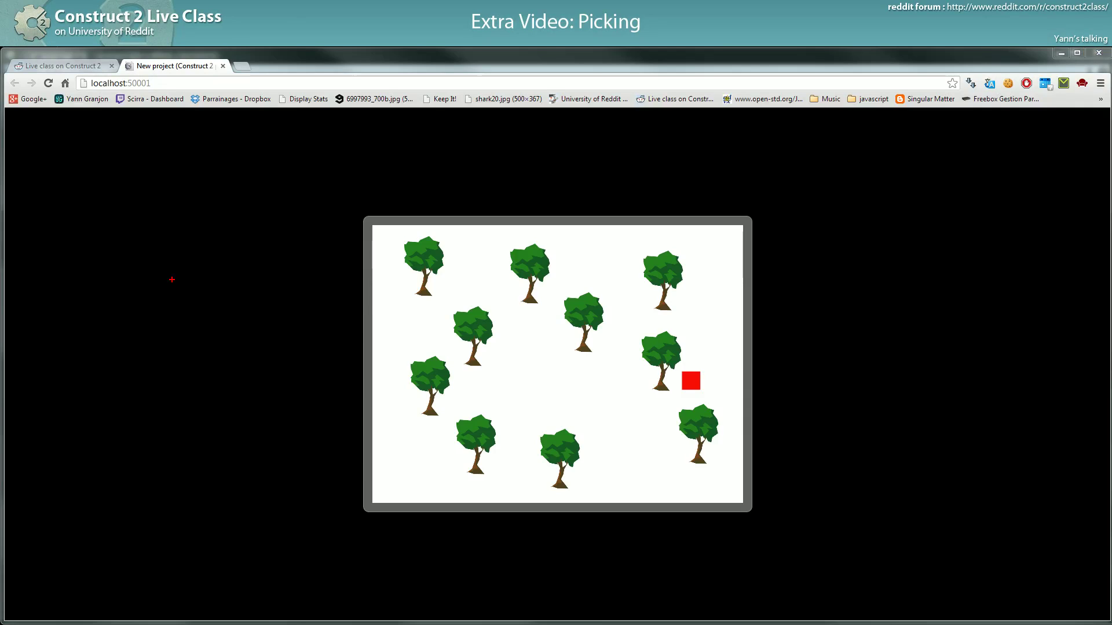
Step: Sketch an explanatory diagram with arrows and lines beside the running game preview
mouse_move(166, 273)
left_mouse_down()
mouse_move(205, 290)
mouse_move(197, 271)
mouse_move(265, 287)
mouse_move(201, 290)
left_mouse_up()
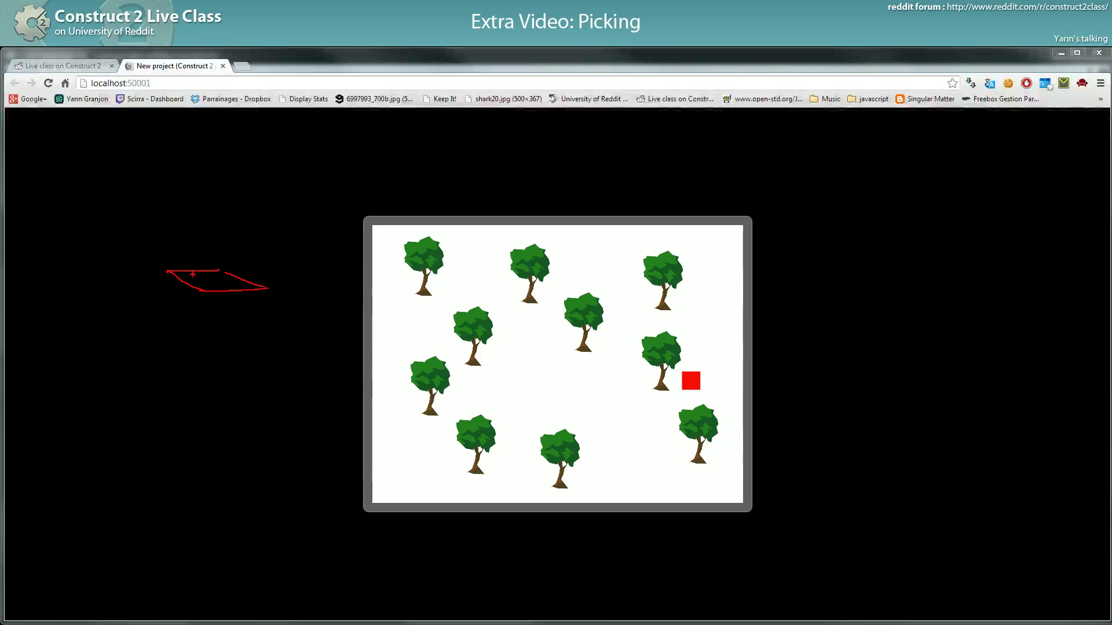
mouse_move(189, 277)
left_mouse_down()
mouse_move(219, 270)
mouse_move(187, 258)
mouse_move(216, 252)
left_mouse_up()
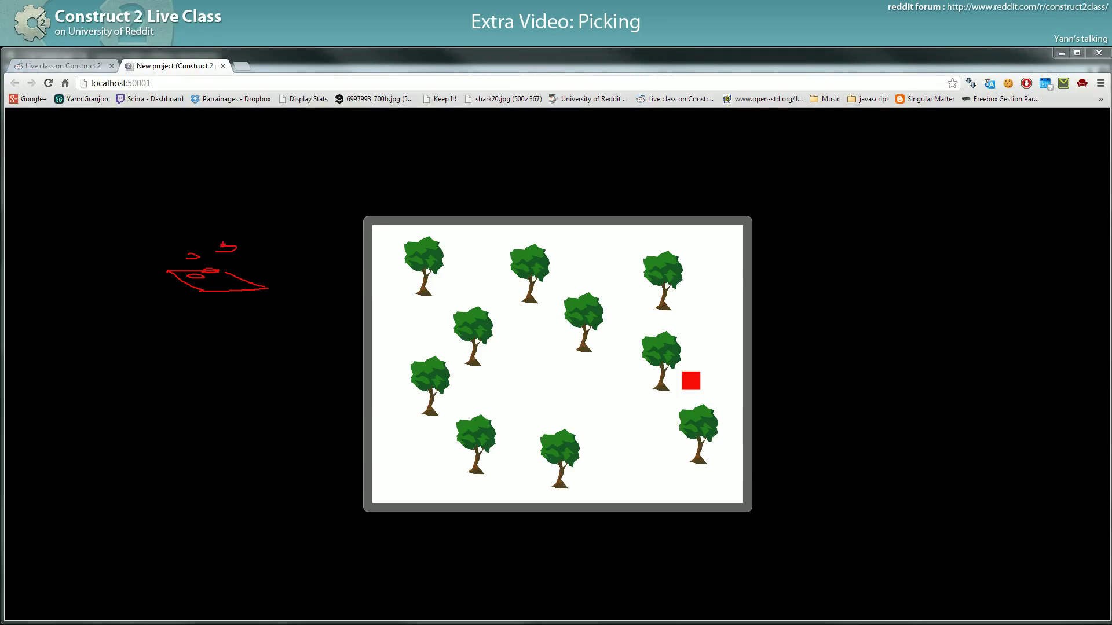
left_click_drag(275, 221, 275, 289)
left_click_drag(186, 254, 194, 258)
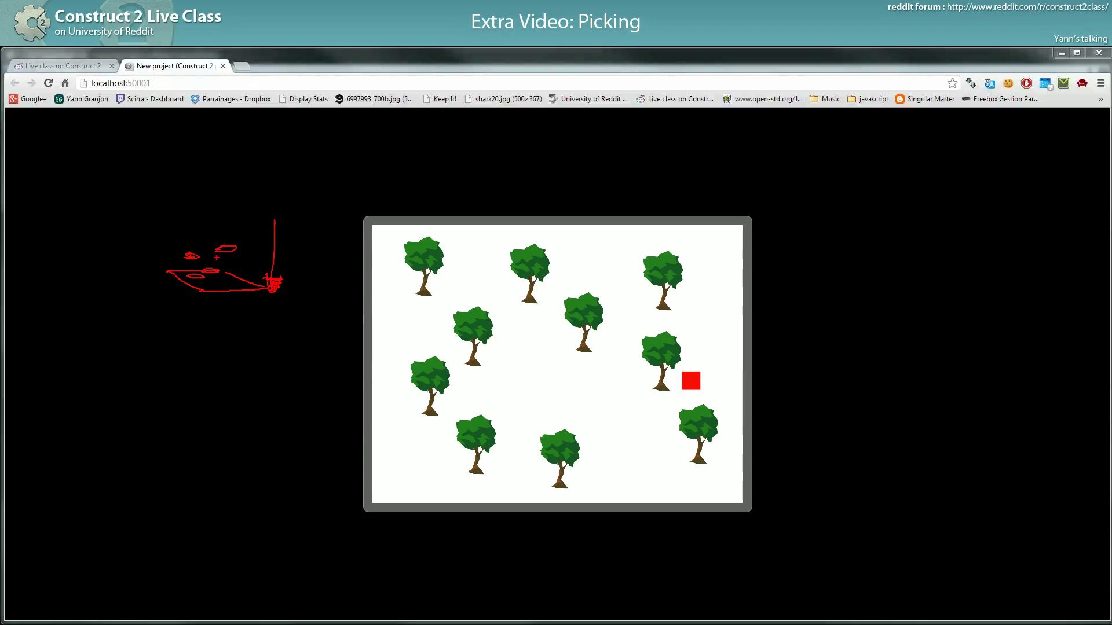
left_click_drag(218, 260, 235, 260)
left_click_drag(244, 242, 246, 278)
left_click_drag(214, 280, 231, 282)
Step: Clear the annotations and flip between Construct 2 and the Chrome preview
key("Escape")
key("alt+Tab")
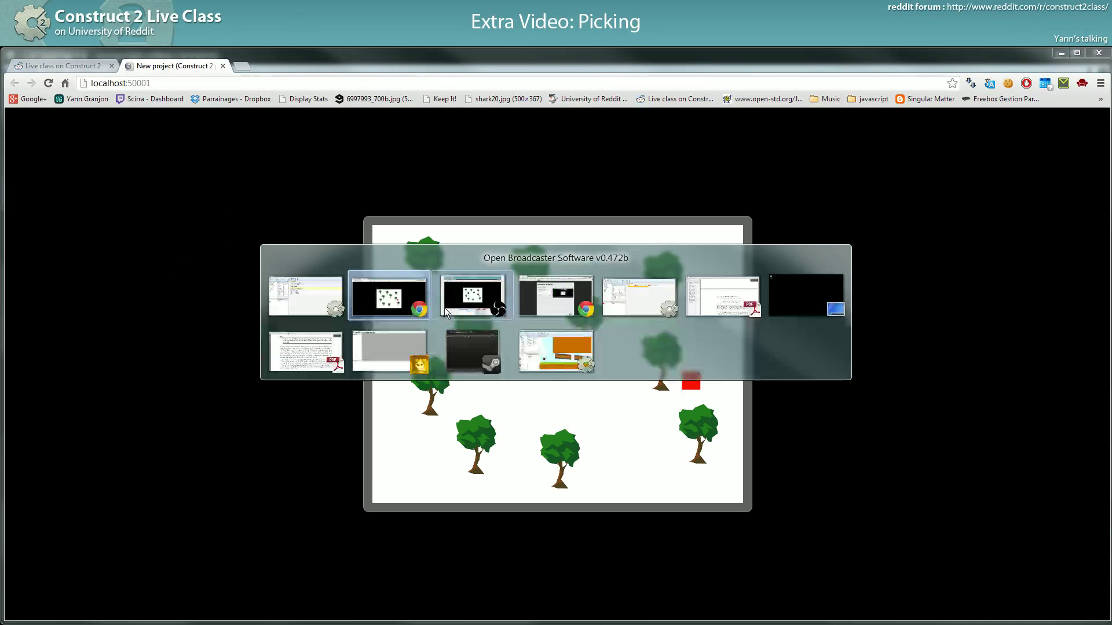
left_click(661, 311)
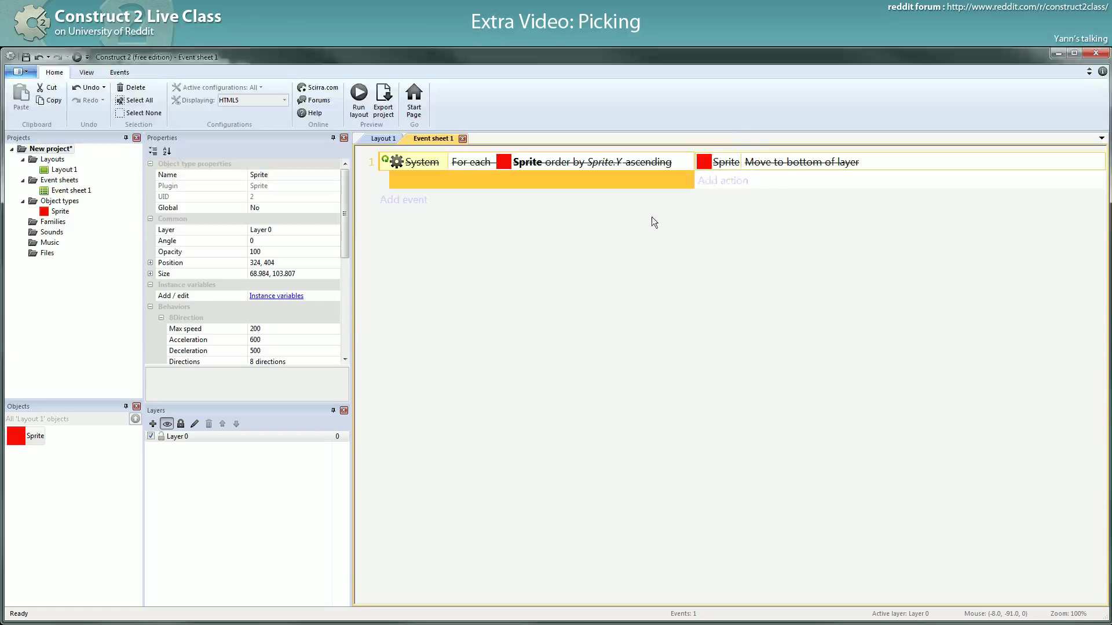
key("alt+Tab")
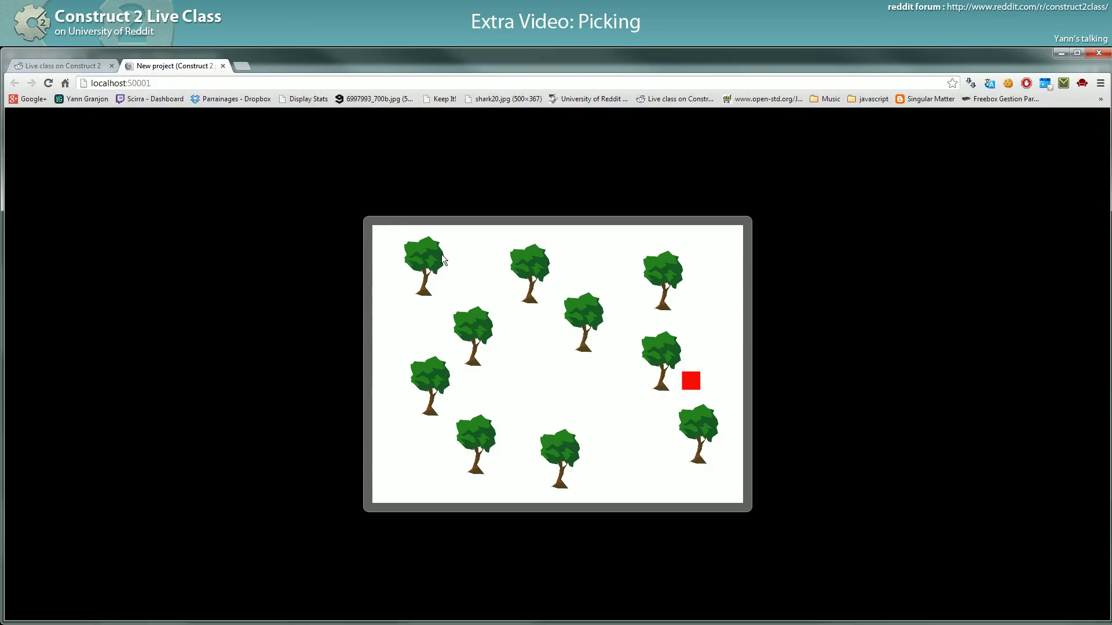
Step: Mark each of the ten trees and the trunk overlapping the red square, then return to Construct 2
mouse_move(464, 239)
left_mouse_down()
mouse_move(446, 249)
mouse_move(457, 251)
left_mouse_up()
left_click_drag(566, 253, 558, 266)
left_click_drag(671, 242, 663, 256)
left_click_drag(614, 296, 606, 301)
left_click_drag(513, 322, 505, 330)
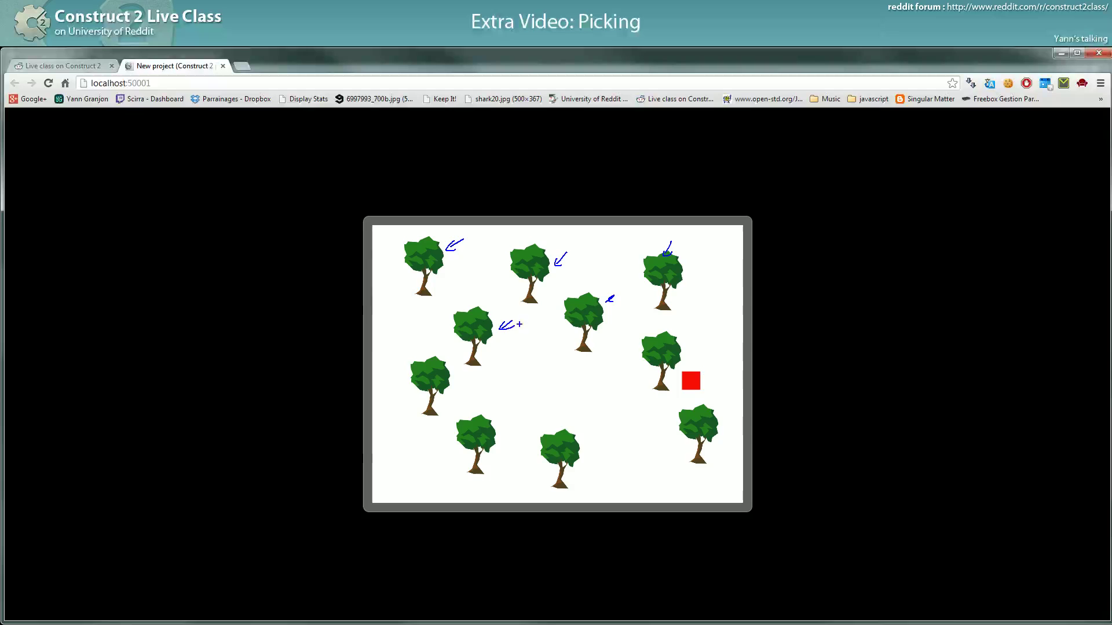
mouse_move(696, 341)
left_mouse_down()
mouse_move(683, 351)
mouse_move(704, 380)
left_mouse_up()
left_click_drag(469, 377, 455, 382)
left_click_drag(738, 416, 729, 421)
left_click_drag(496, 445, 488, 451)
left_click_drag(604, 456, 590, 460)
left_click_drag(679, 366, 697, 382)
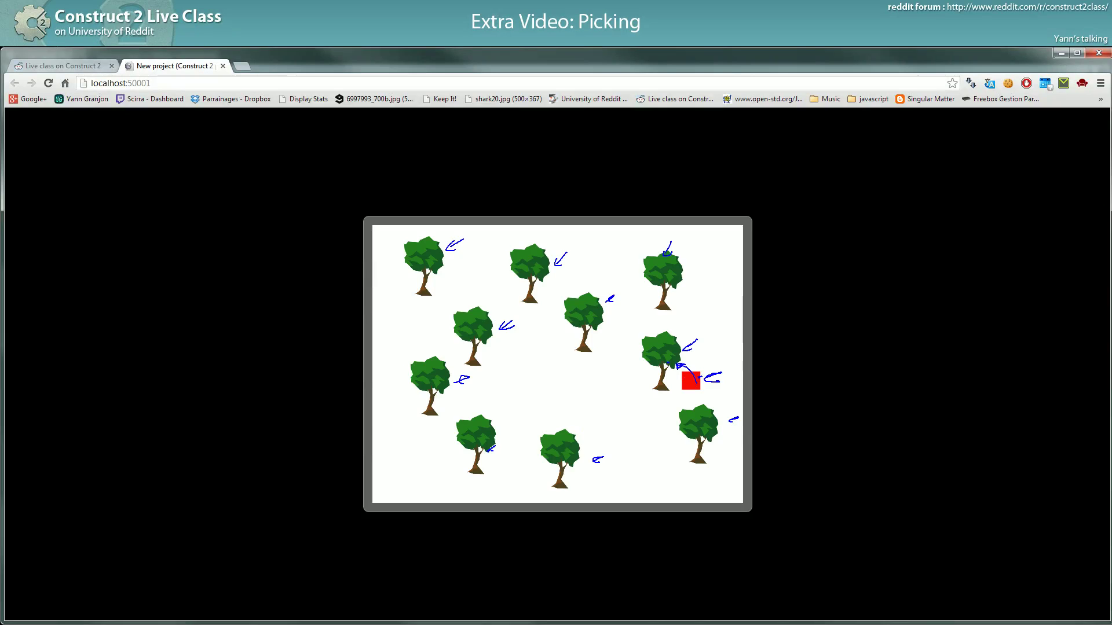
key("Escape")
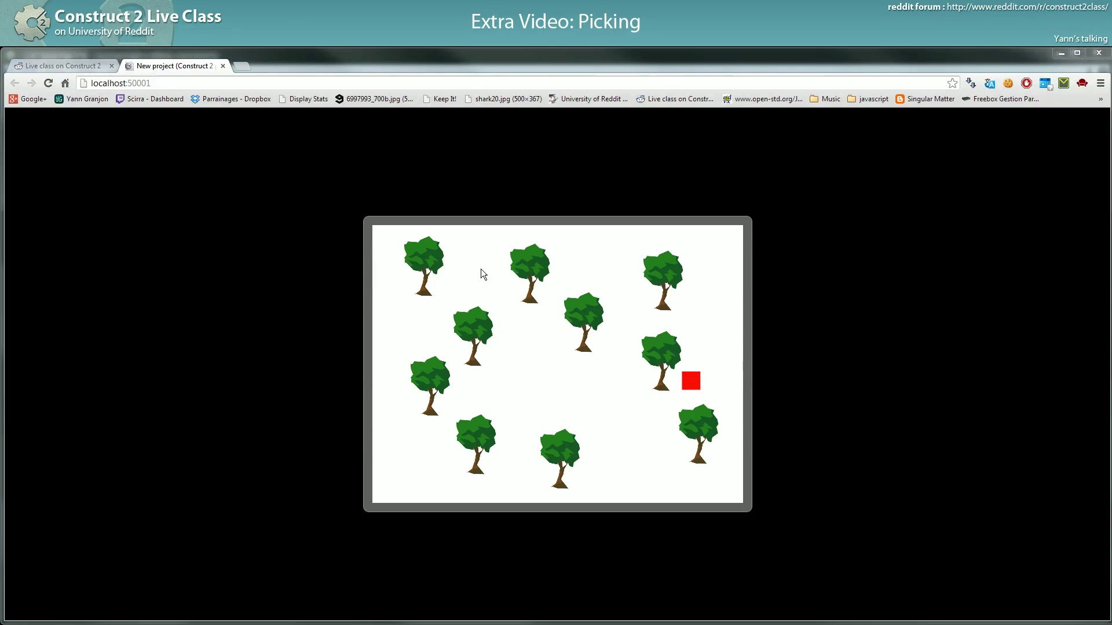
key("alt+Tab")
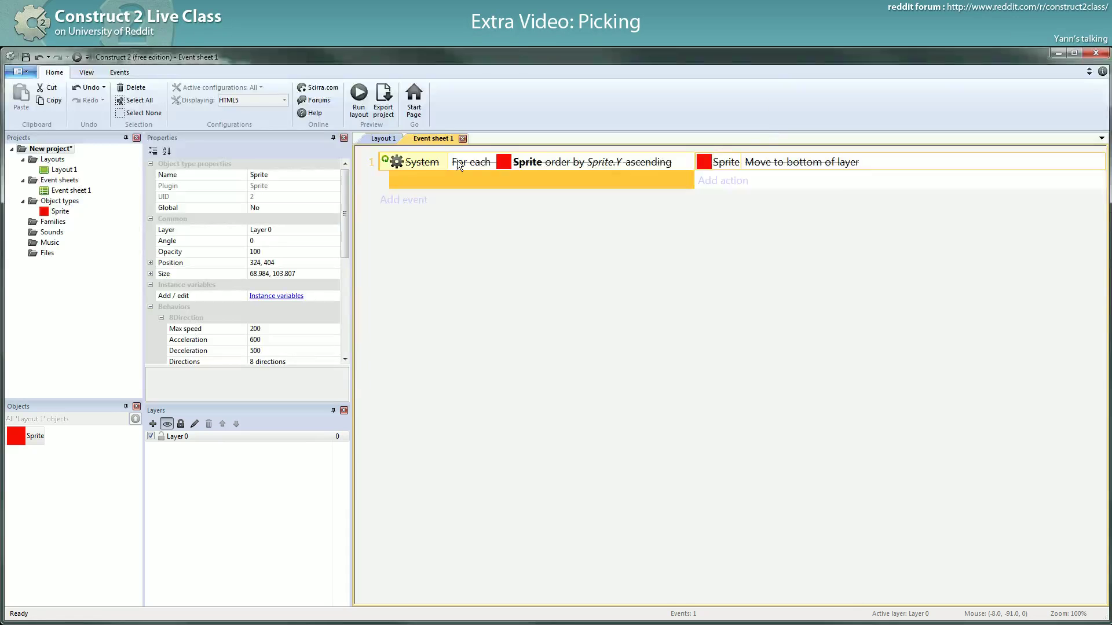
Step: Re-enable the ordered For each event and change its action to Move to top of layer
right_click(384, 164)
left_click(417, 224)
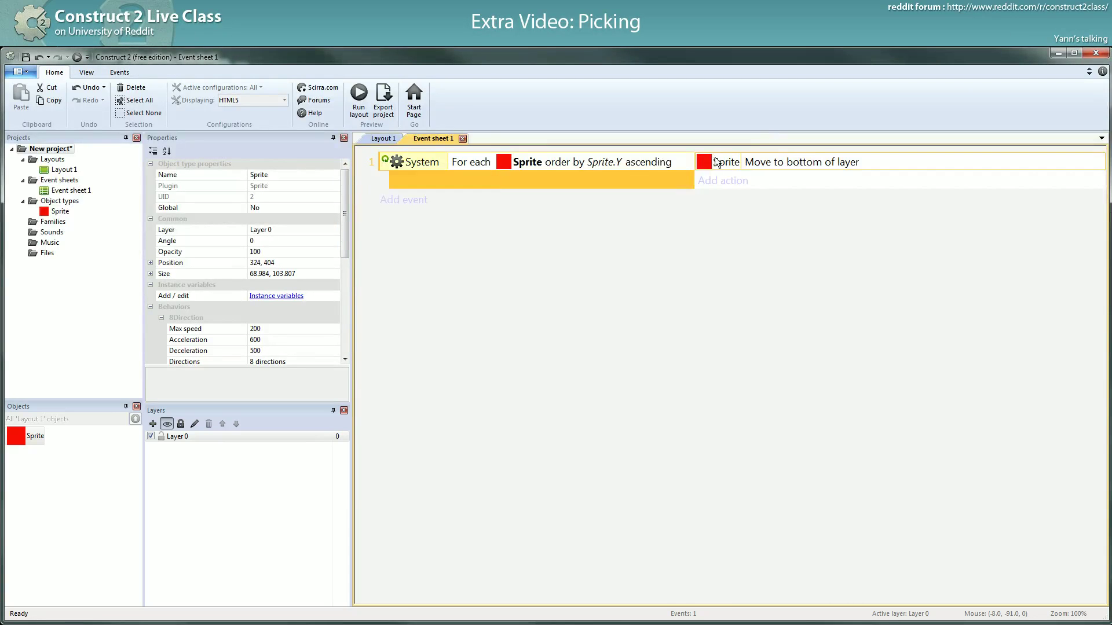
double_click(756, 163)
scroll(742, 485, "down", 1)
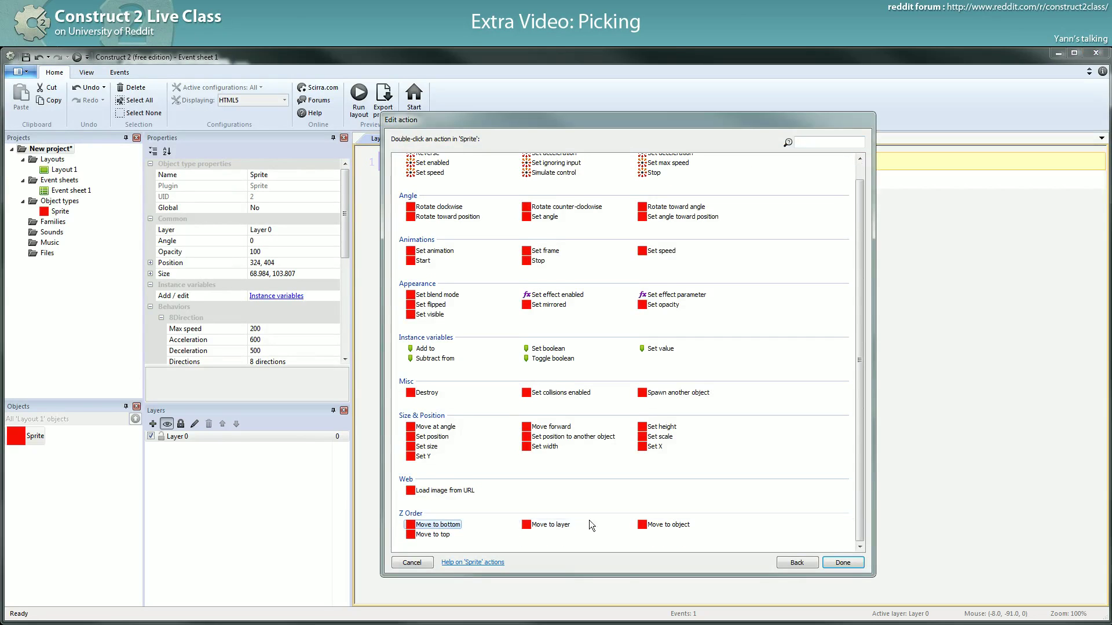
double_click(447, 537)
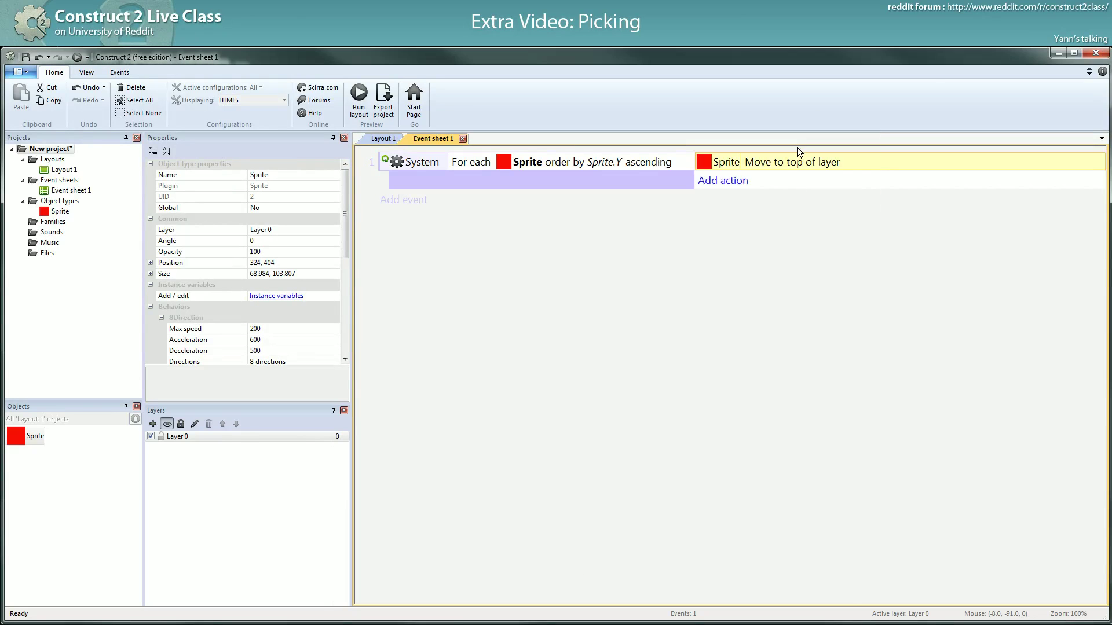
Step: Annotate the tree layering in the Chrome preview, then clear it and return to Construct 2
key("alt+Tab")
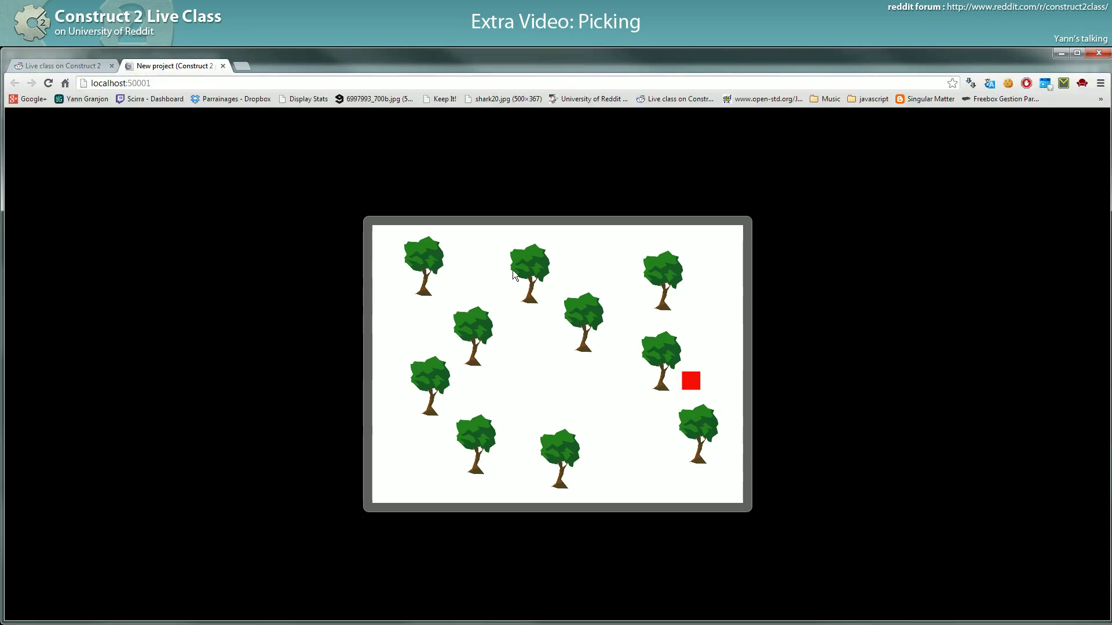
left_click_drag(442, 252, 457, 234)
mouse_move(549, 243)
left_mouse_down()
mouse_move(469, 231)
mouse_move(458, 244)
left_mouse_up()
mouse_move(653, 287)
left_mouse_down()
mouse_move(597, 233)
mouse_move(566, 248)
left_mouse_up()
mouse_move(608, 318)
left_mouse_down()
mouse_move(625, 315)
mouse_move(641, 293)
left_mouse_up()
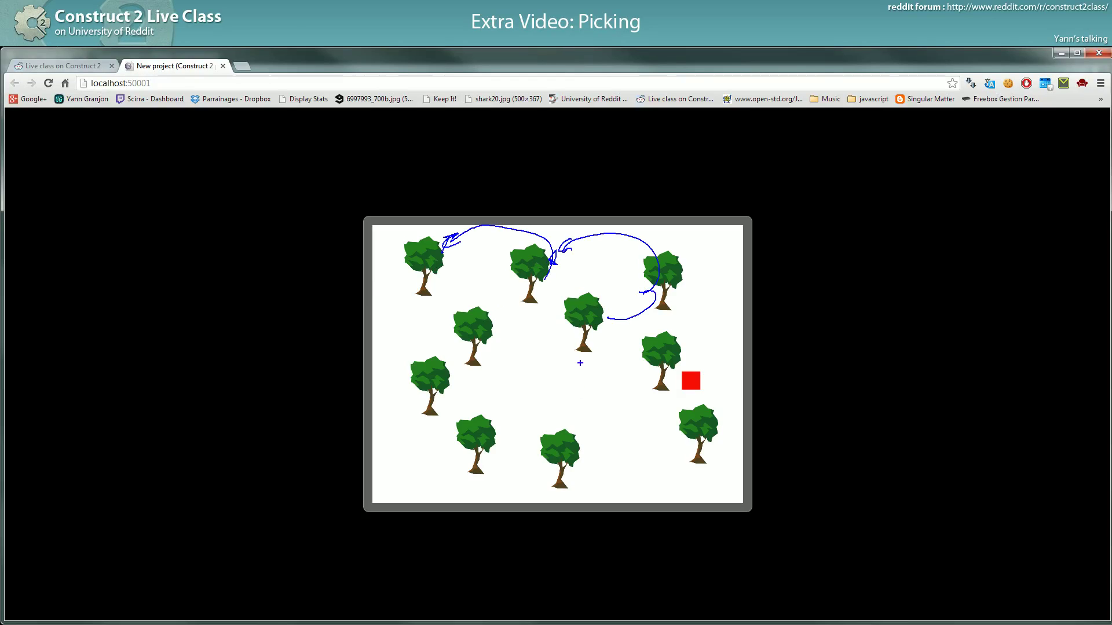
key("Escape")
key("alt+Tab")
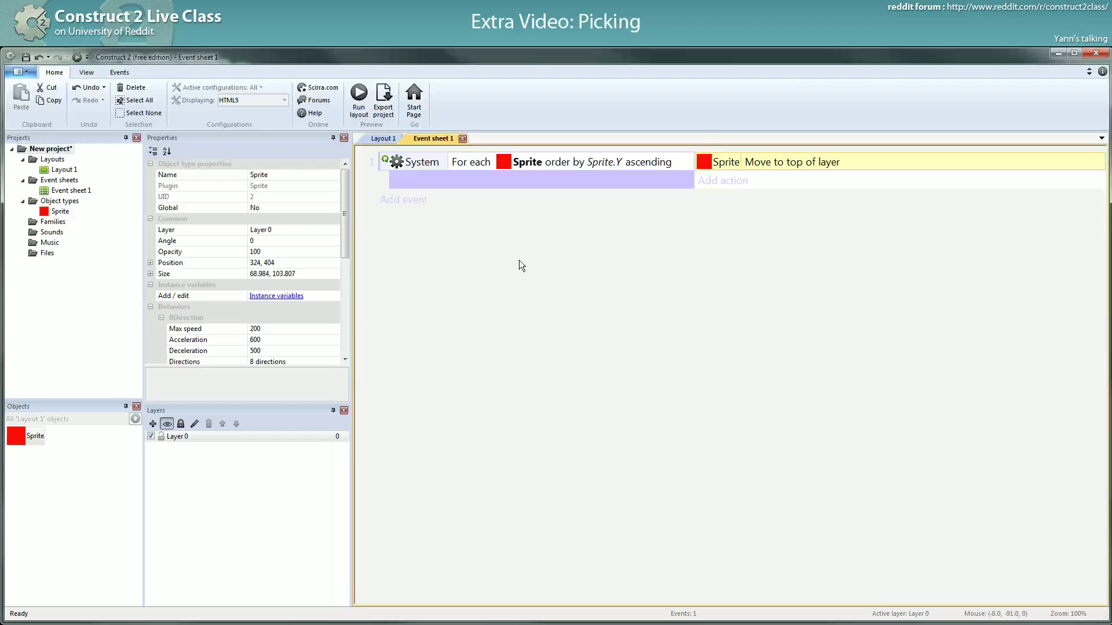
left_click(77, 57)
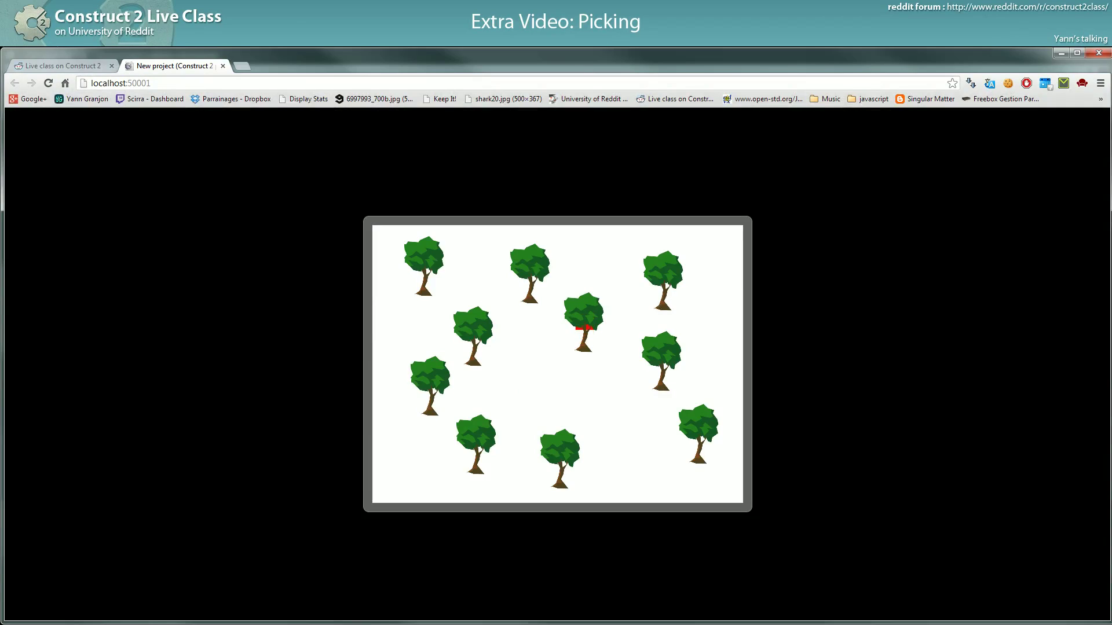
key("alt+Tab")
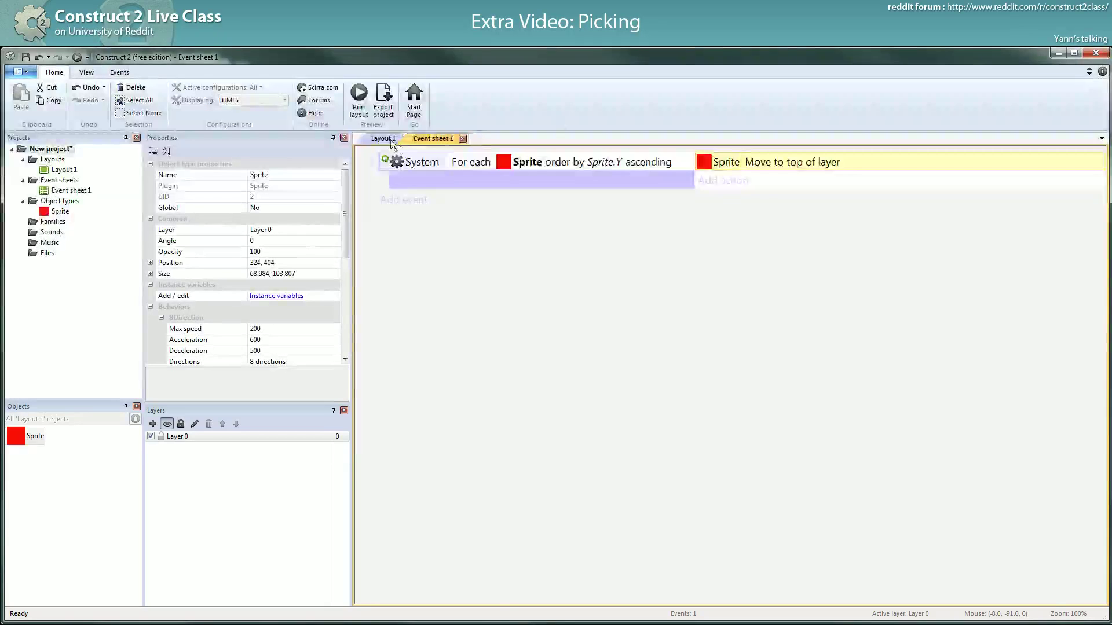
Step: In the Sprite image editor, quick-assign the red square frame's origin to Bottom
left_click(385, 138)
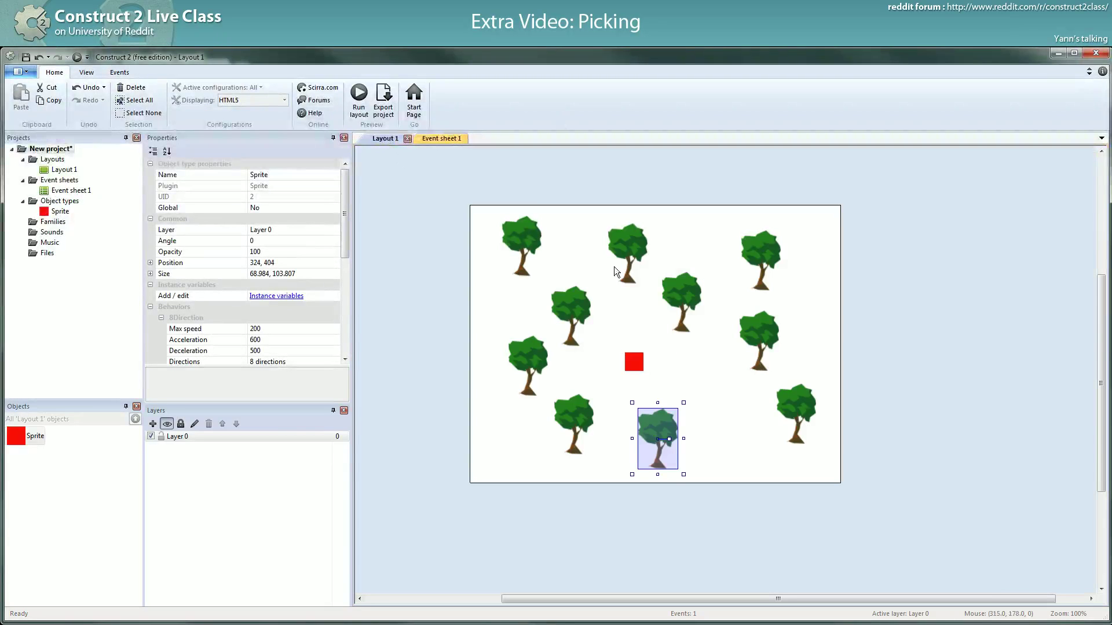
double_click(658, 450)
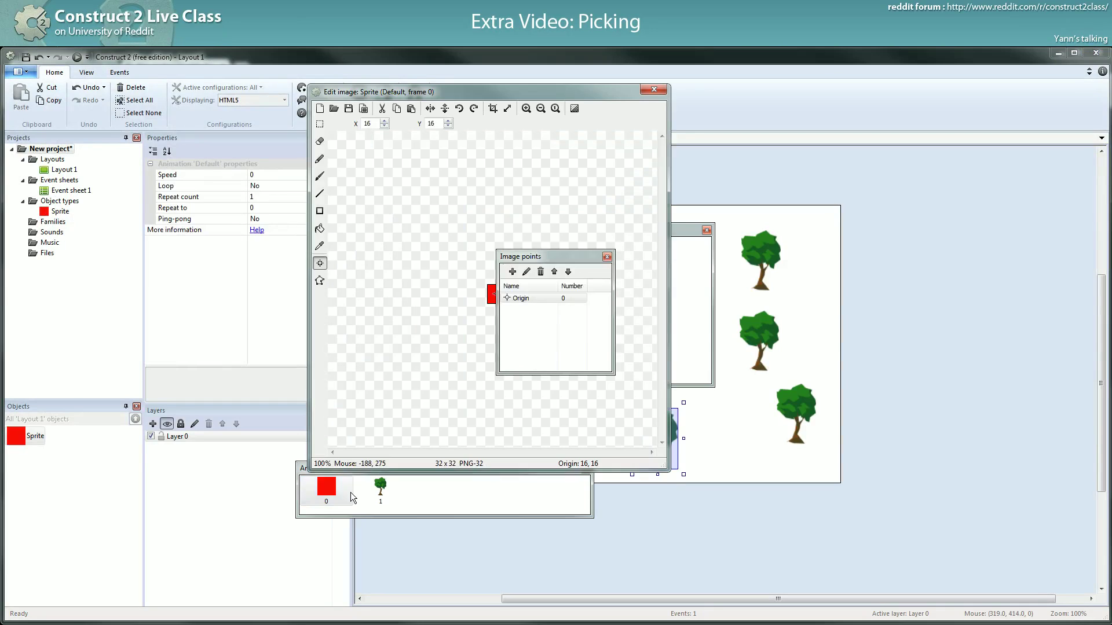
left_click(322, 488)
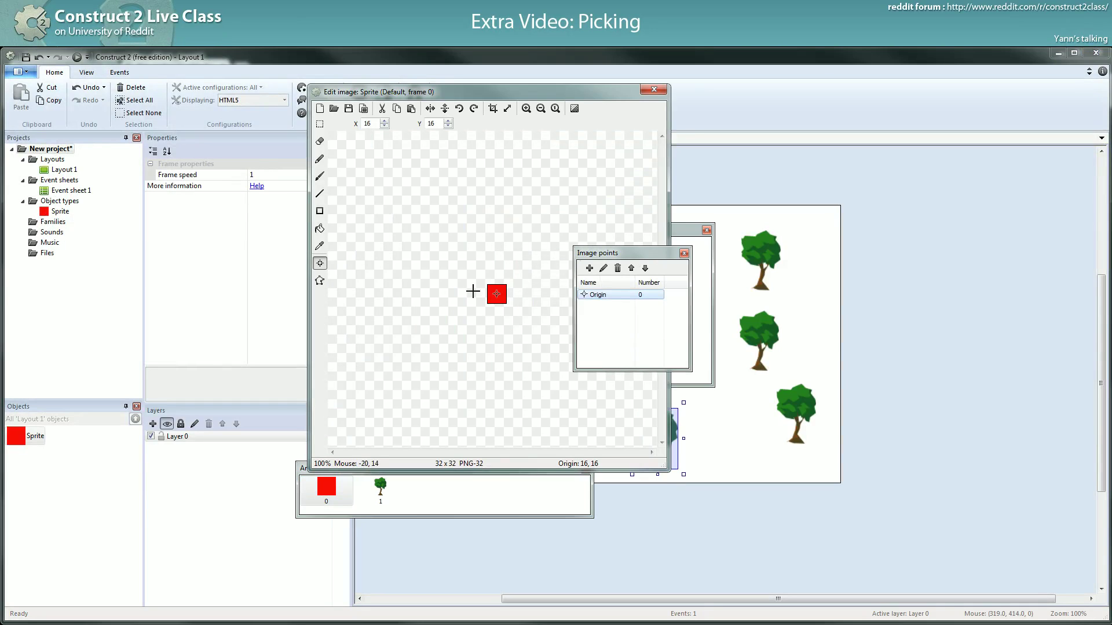
right_click(602, 298)
mouse_move(644, 373)
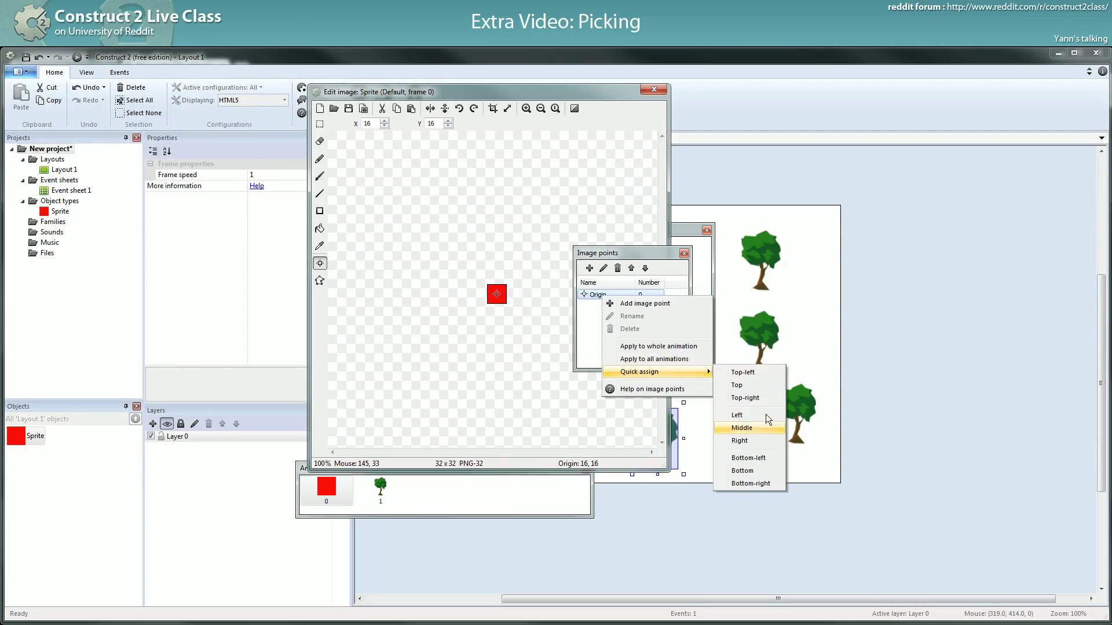
left_click(760, 470)
Step: Quick-assign the tree frame's origin to Bottom and close the image editor
left_click(380, 492)
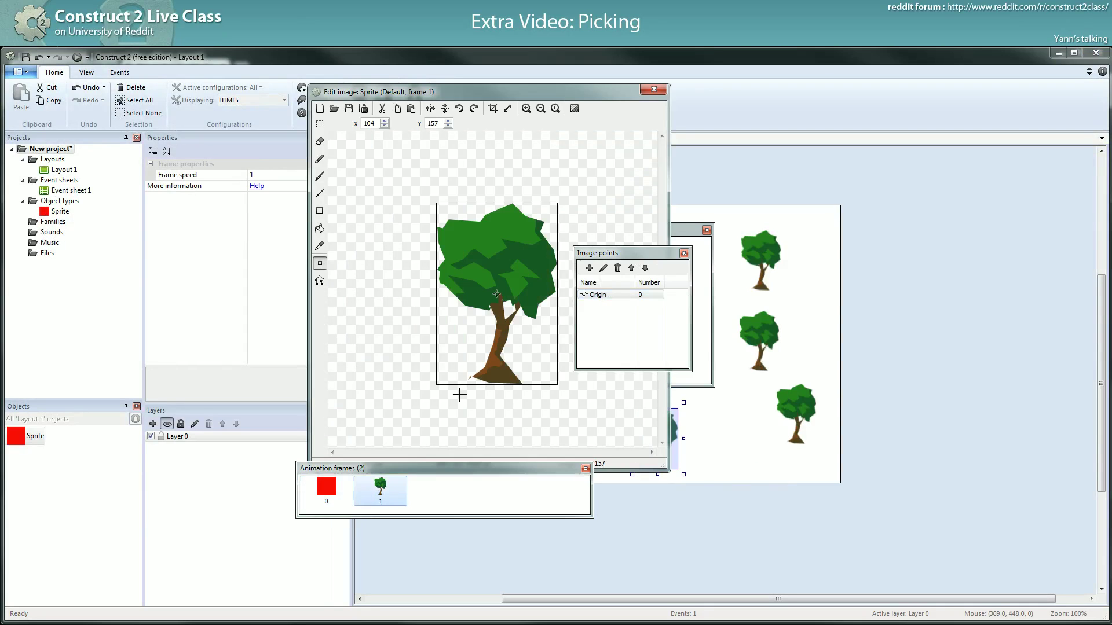
right_click(615, 294)
mouse_move(705, 367)
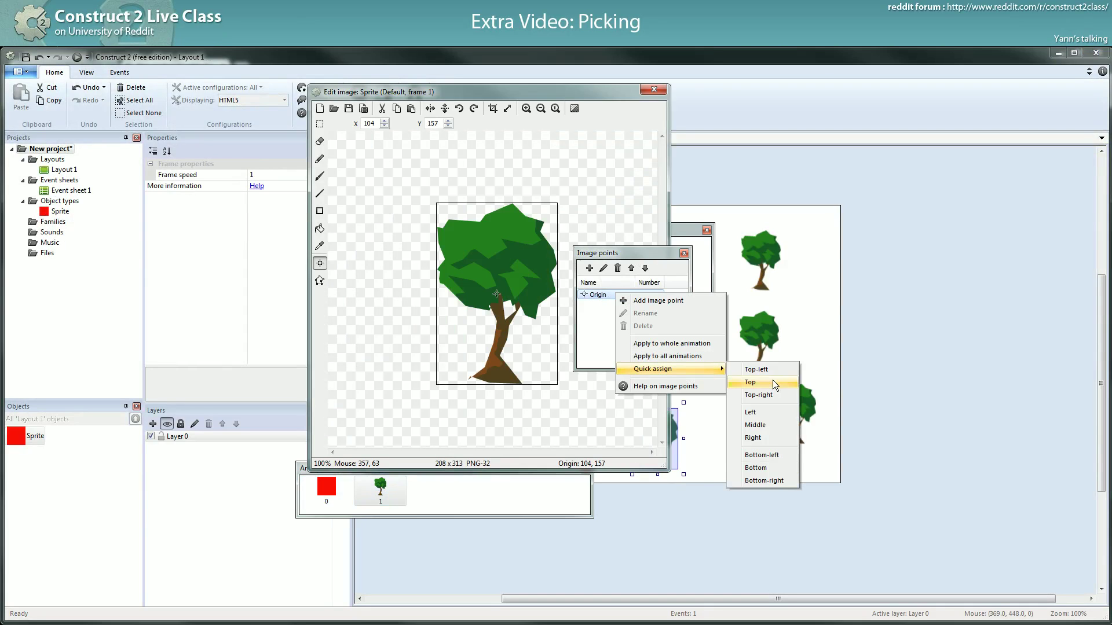
left_click(774, 468)
left_click(651, 89)
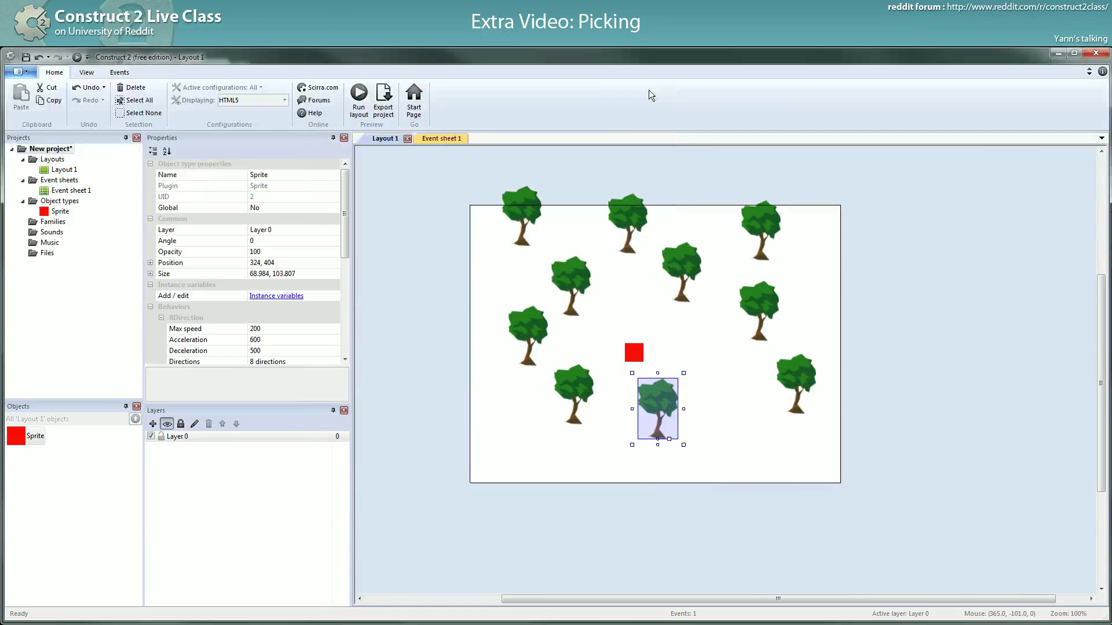
Step: Shift all trees and the red square down inside Layout 1 and run the preview
left_click_drag(439, 175, 874, 499)
left_click_drag(804, 385, 808, 407)
left_click(759, 305)
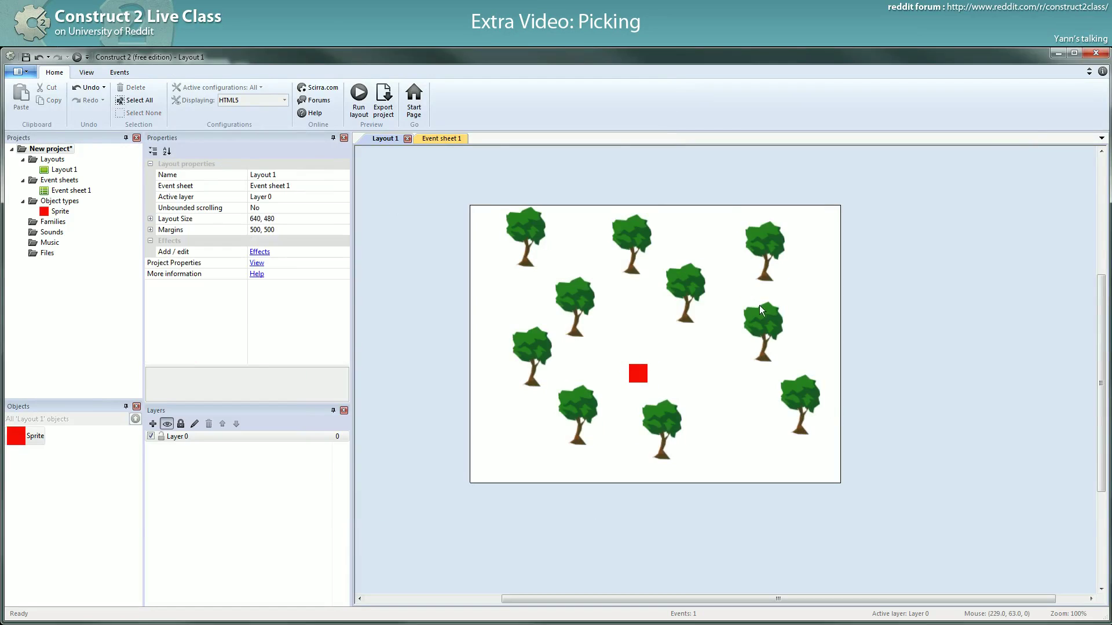
left_click(77, 58)
key("Right")
key("Up")
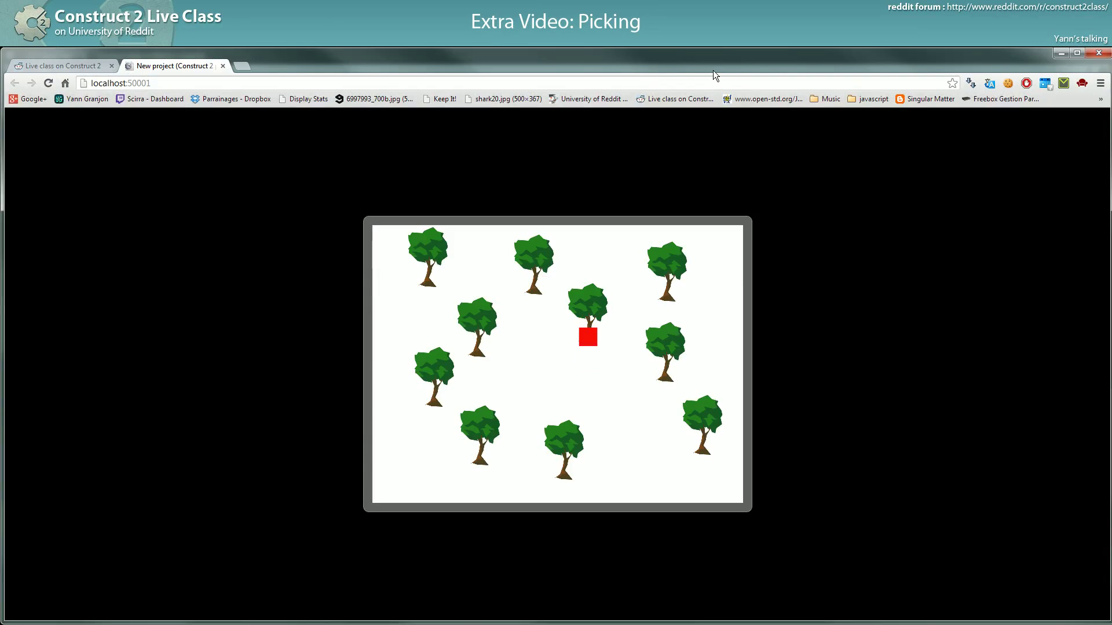
key("Down")
key("Up")
key("Left")
key("Up")
key("Right")
key("Left")
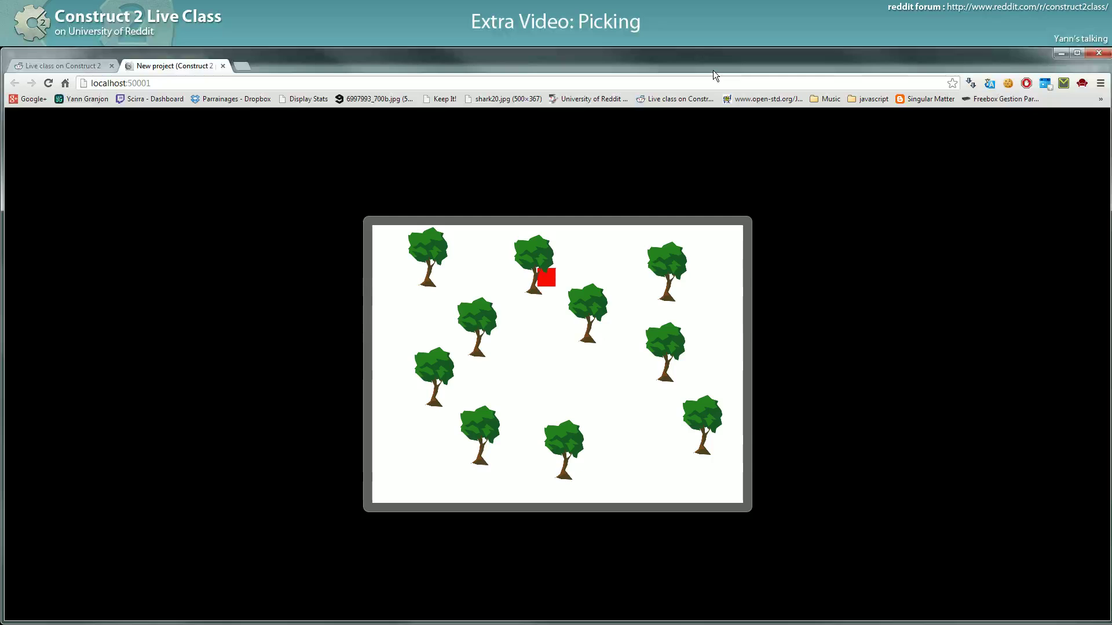
key("Down")
key("Up")
key("Left")
key("Down")
key("Right")
key("Up")
key("Left")
key("Down")
key("Up")
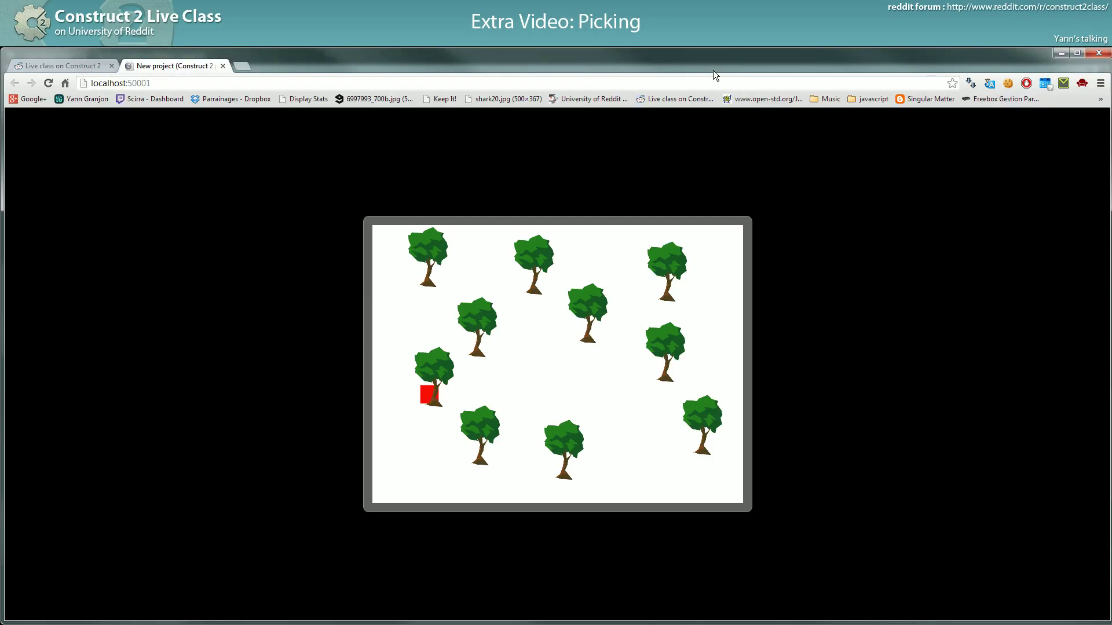
key("Right")
key("Down")
key("Up")
key("Down")
key("alt+Tab")
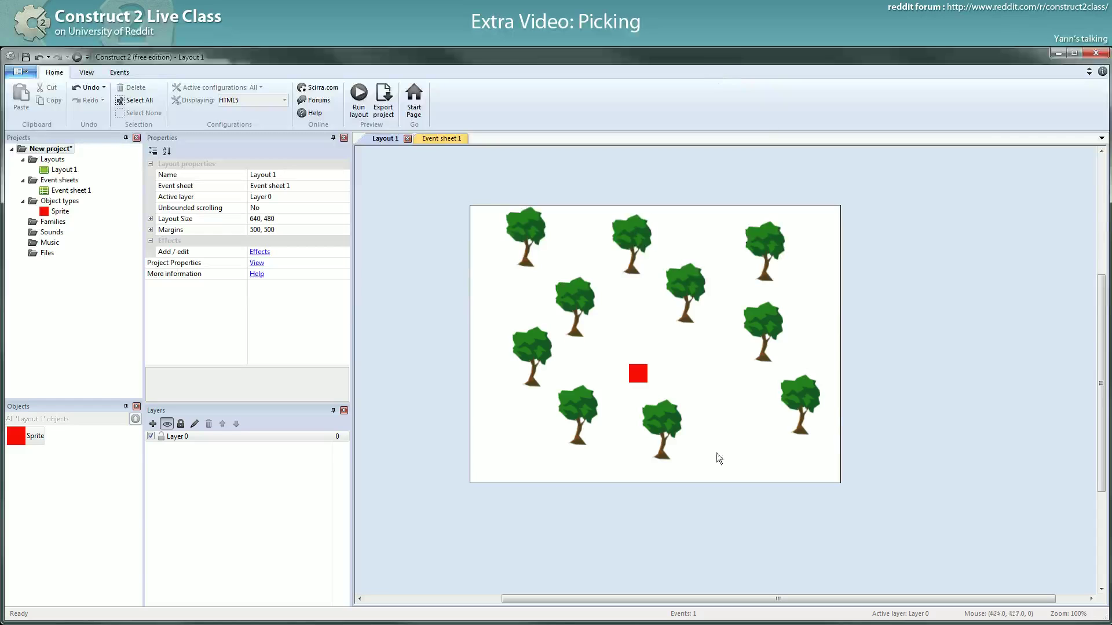
left_click(637, 373)
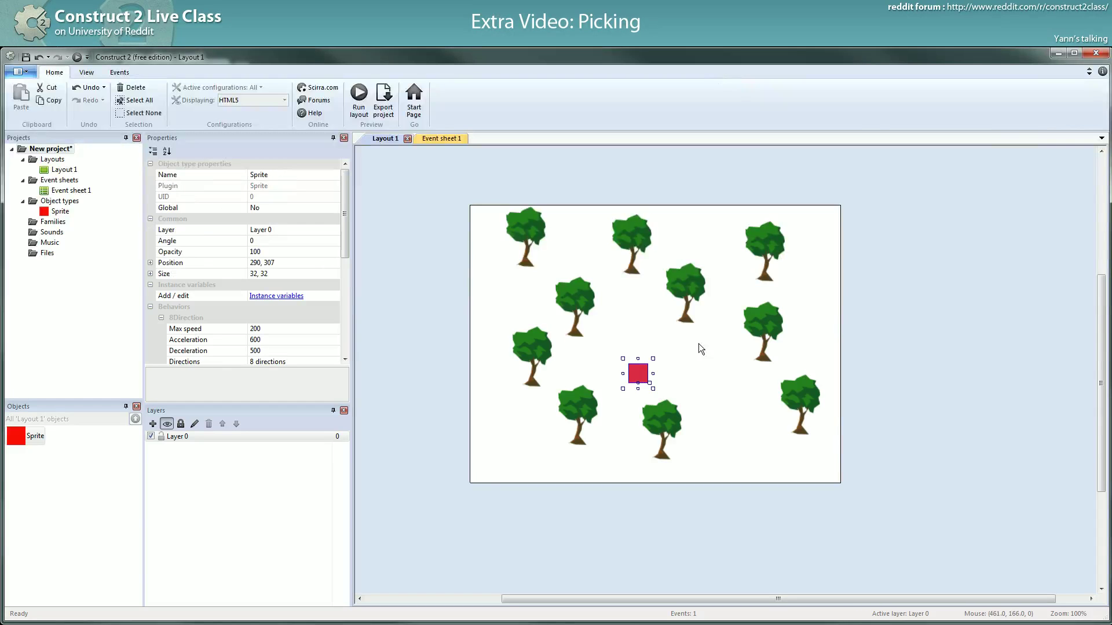
left_click(668, 496)
left_click(436, 138)
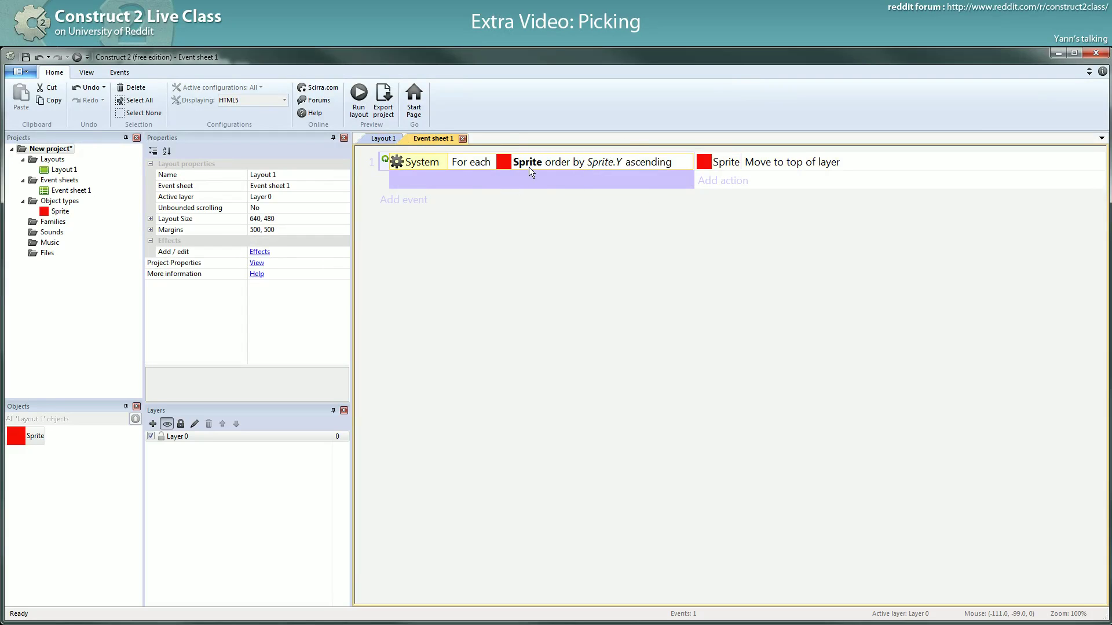
left_click(384, 139)
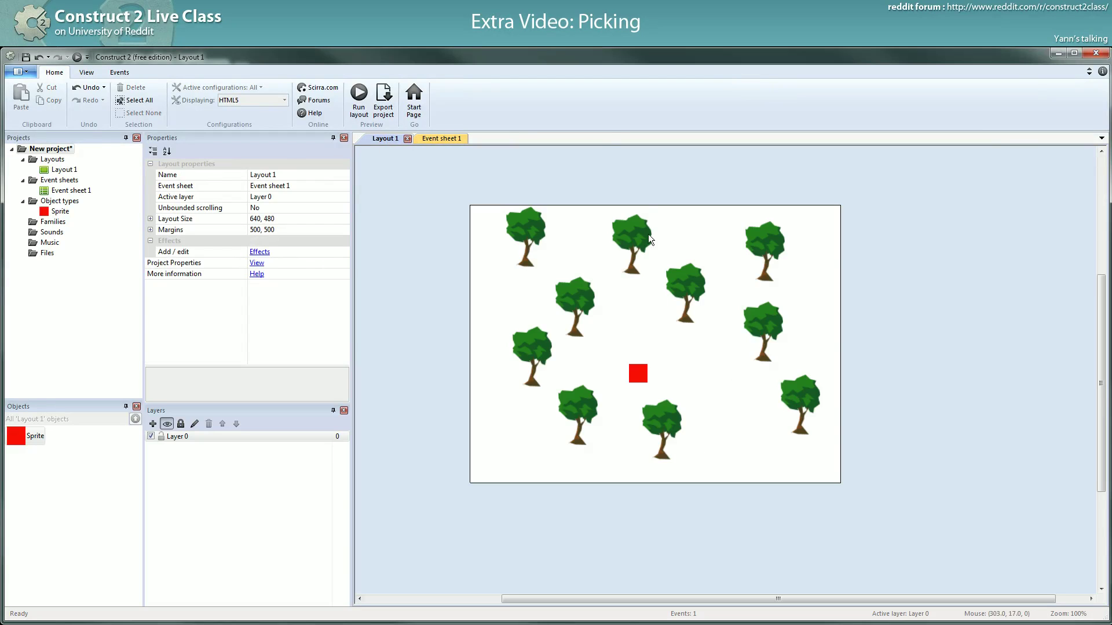
left_click(582, 300)
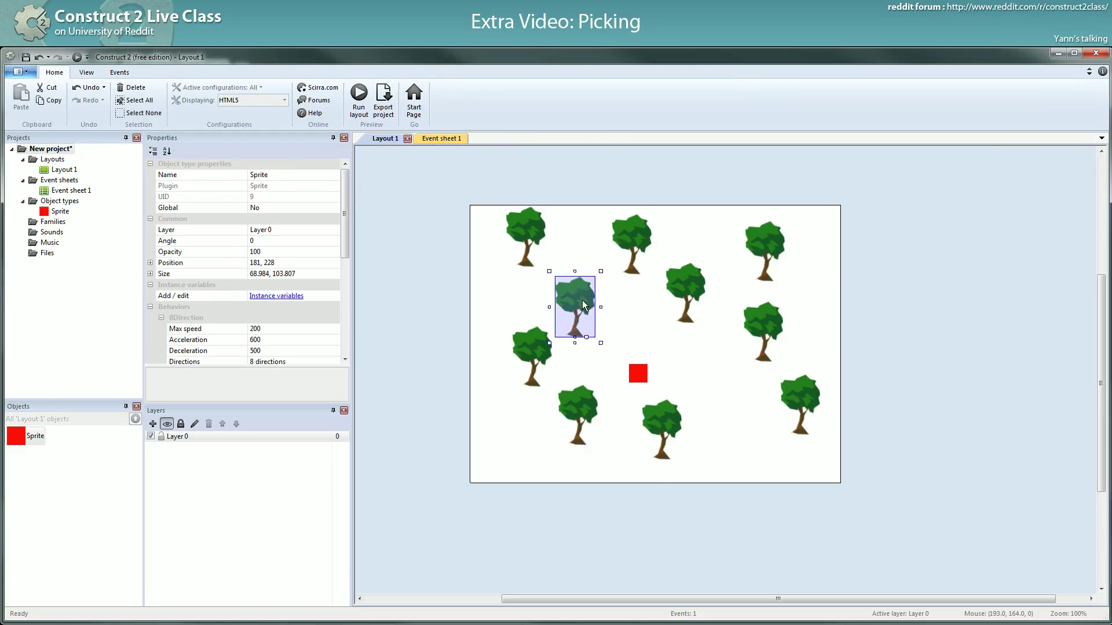
left_click(678, 281)
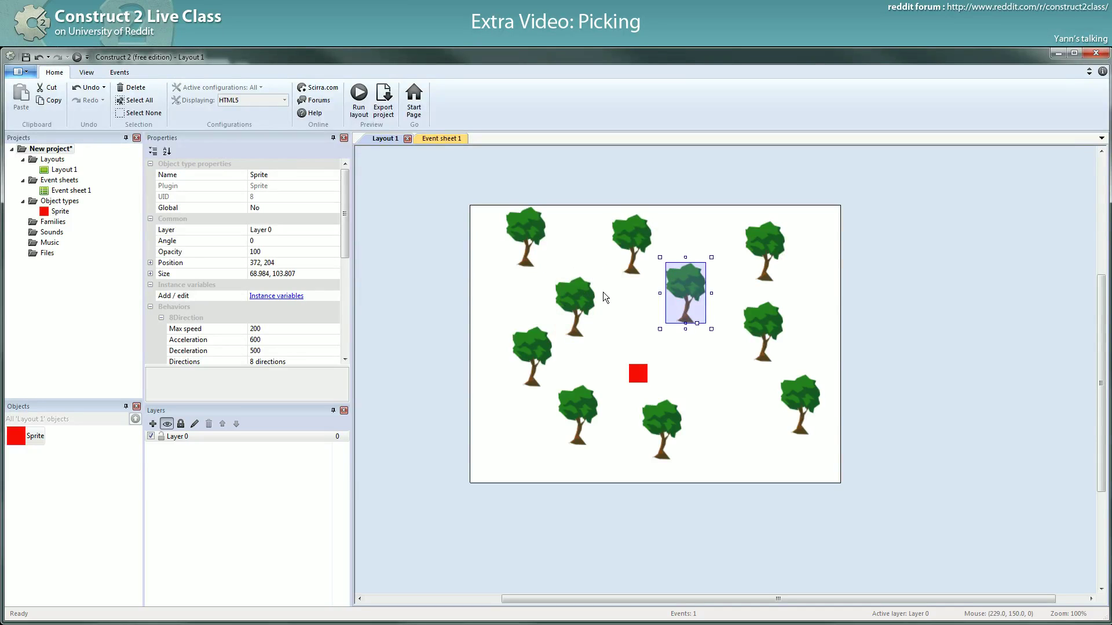
left_click(676, 457)
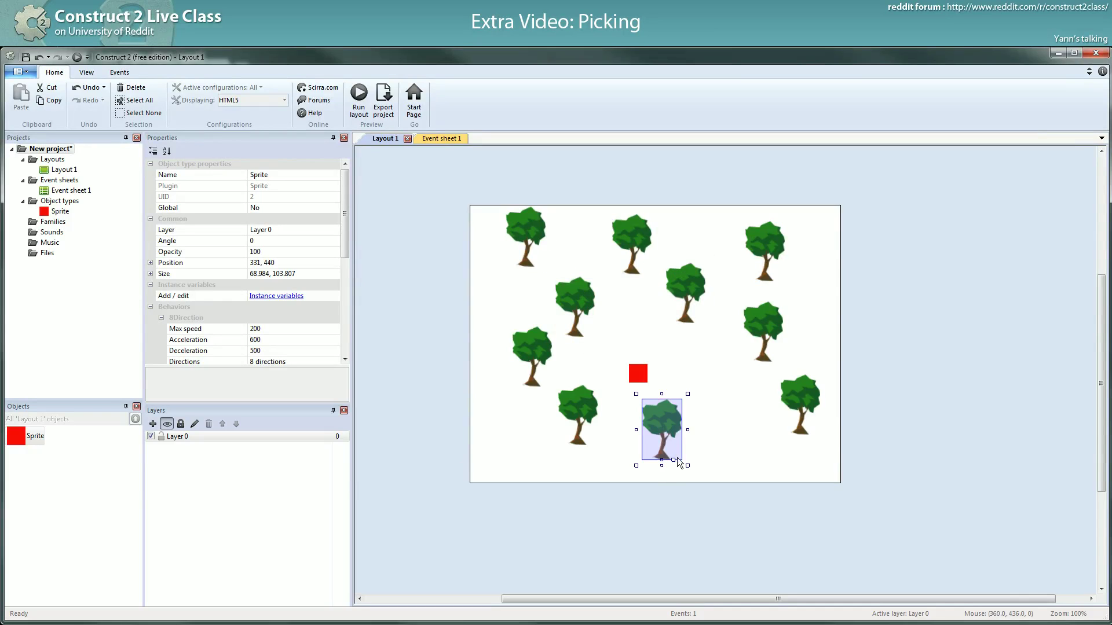
left_click(61, 222)
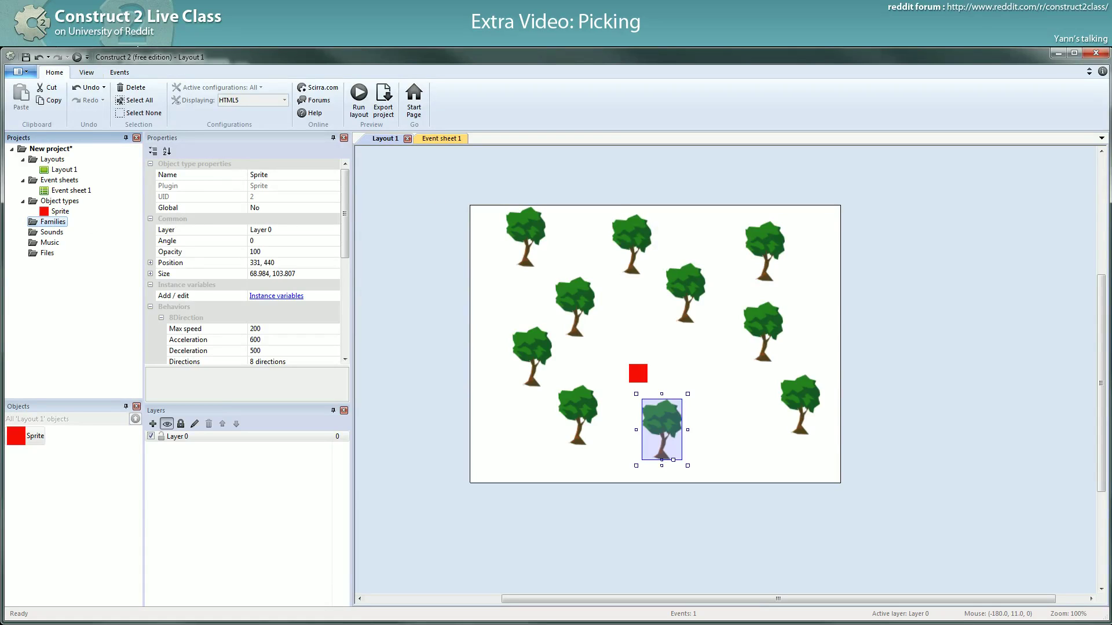
left_click(735, 384)
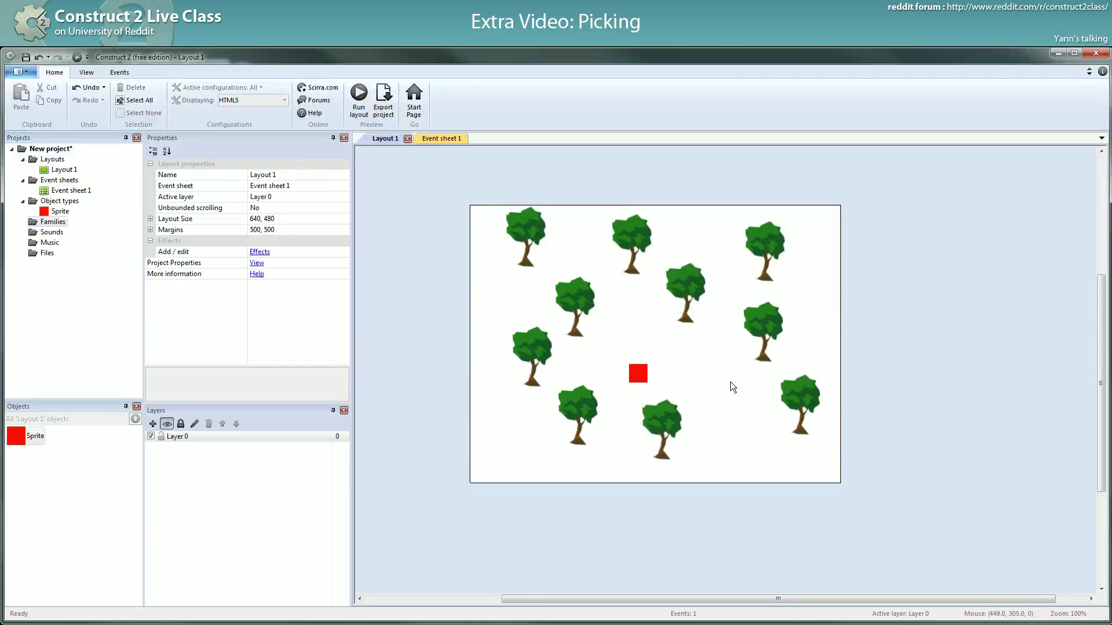
middle_click_drag(731, 381, 715, 370)
left_click(667, 395)
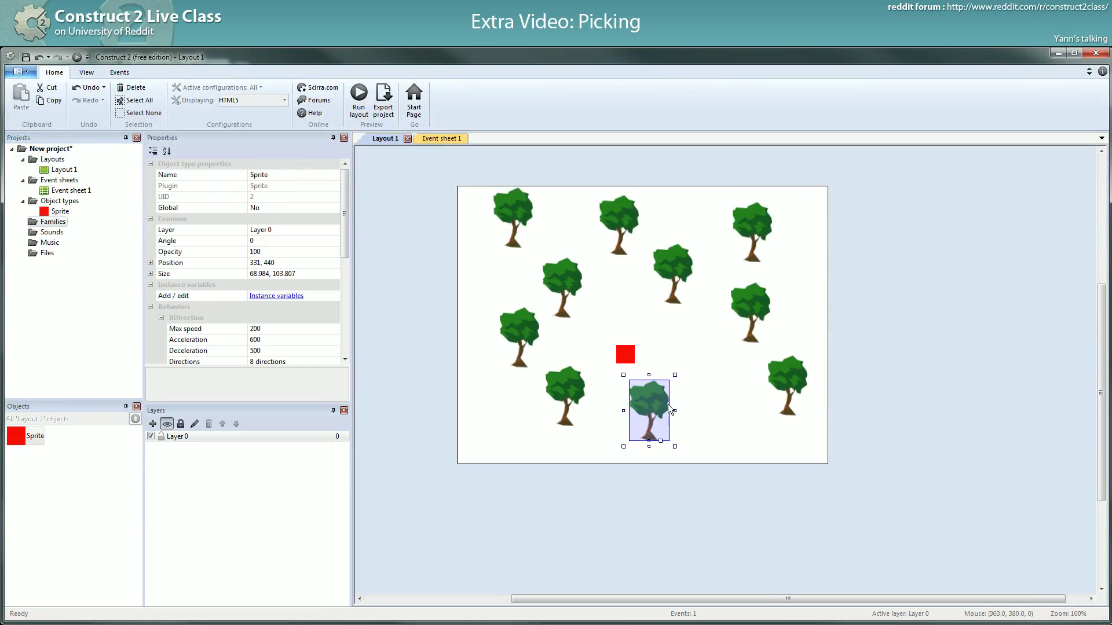
left_click(620, 354)
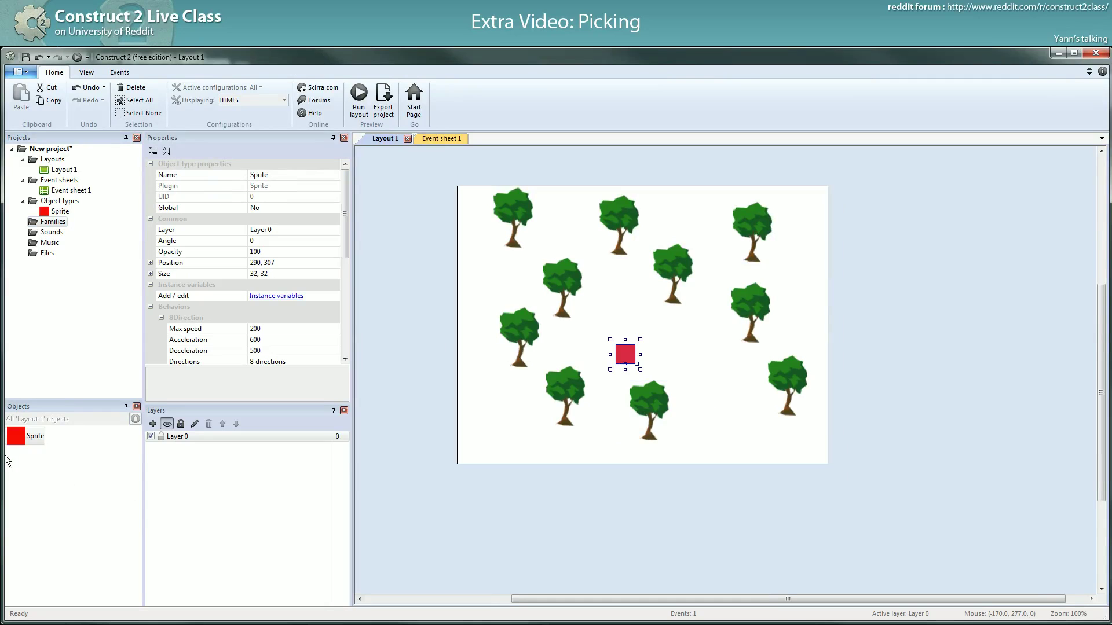
left_click(683, 340)
left_click(644, 404)
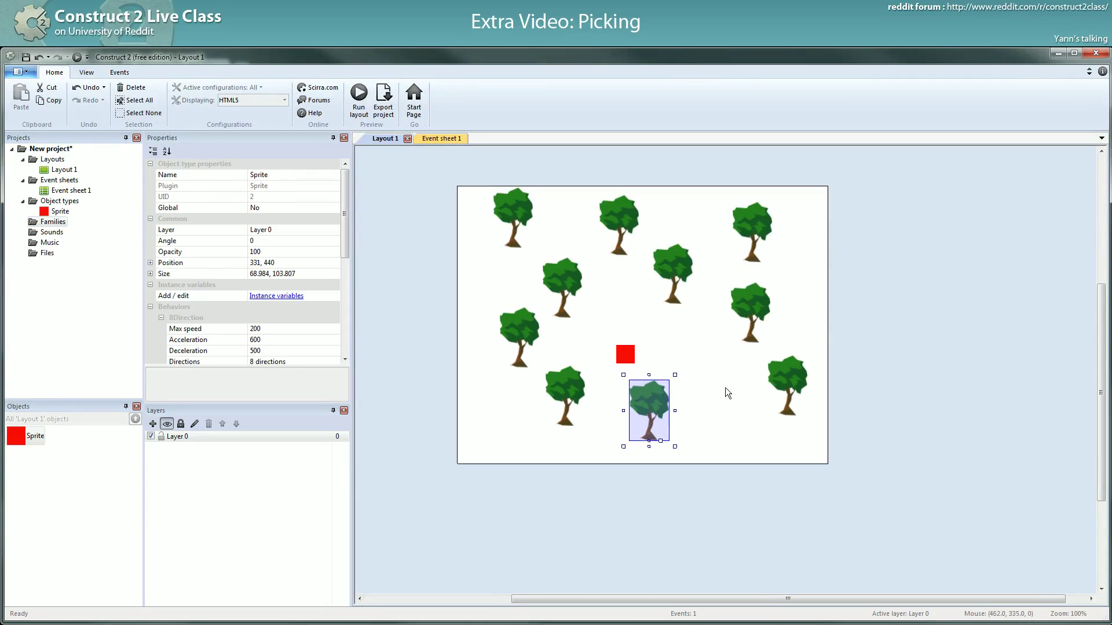